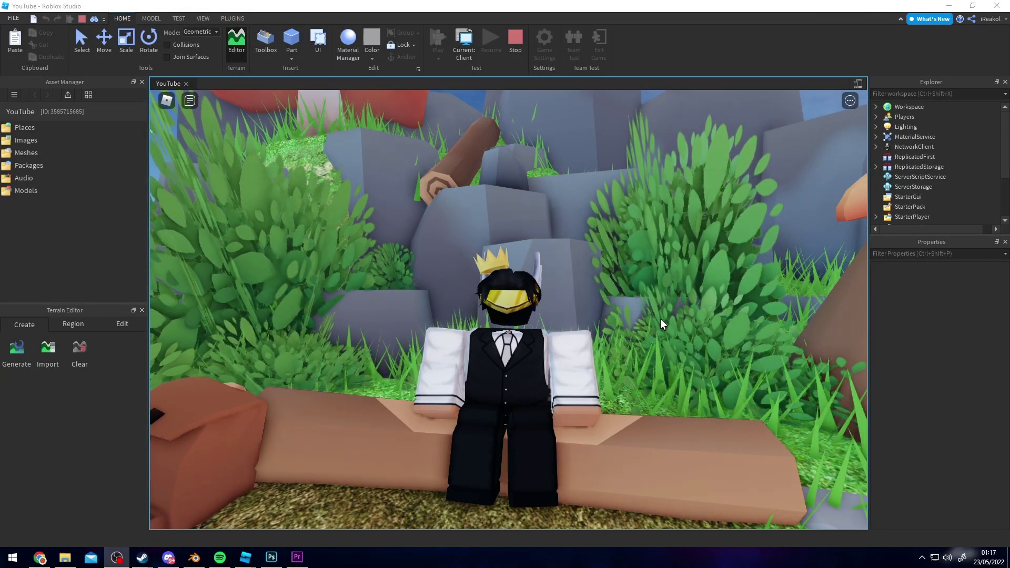
- Jump the avatar off the log, walk toward the campfire, and view the clearing from above
{"action": "right_click_drag", "start_coordinate": [654, 323], "coordinate": [573, 308]}
{"action": "key", "text": "space"}
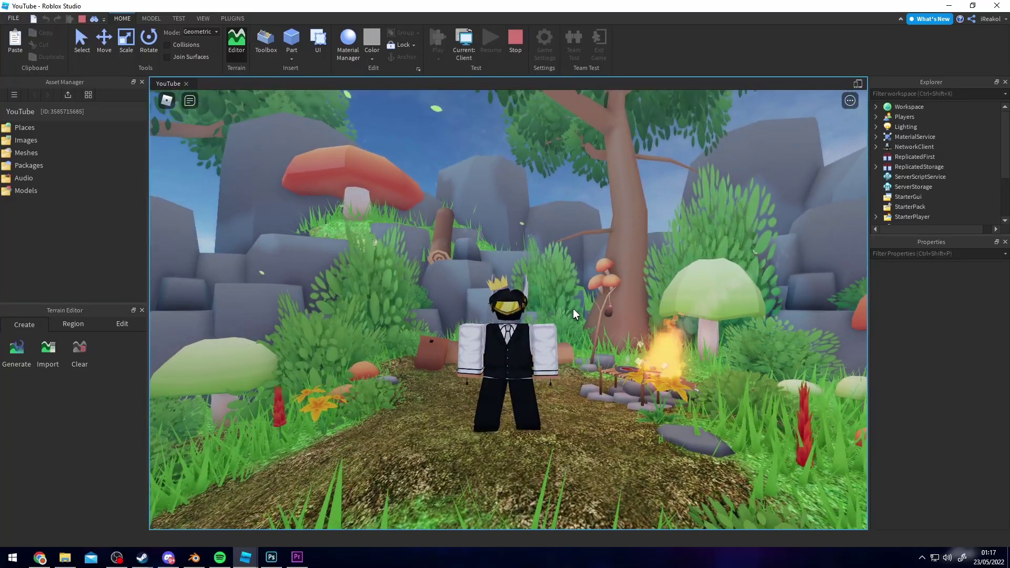
{"action": "key", "text": "w"}
{"action": "right_click_drag", "start_coordinate": [573, 307], "coordinate": [573, 304]}
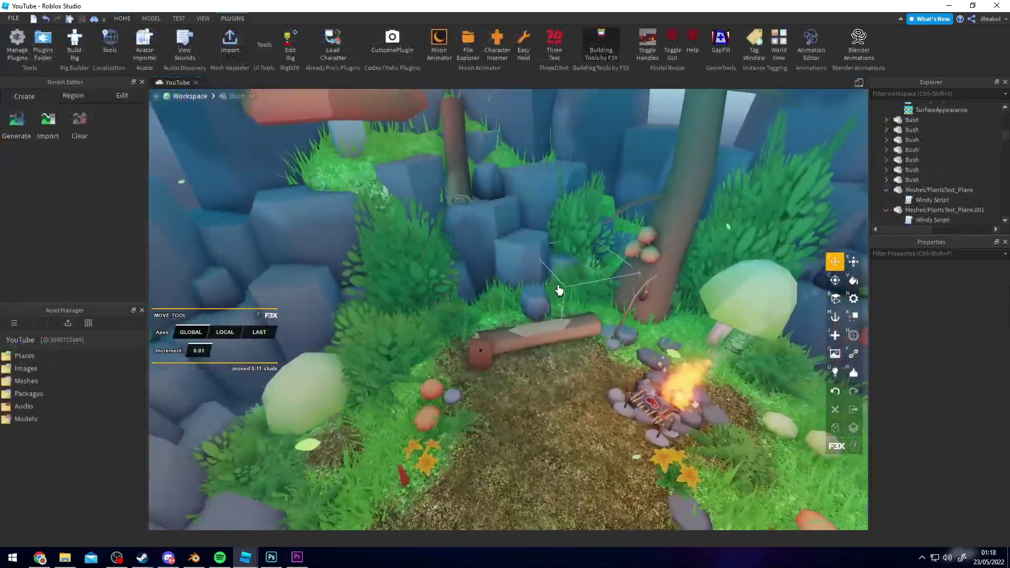
{"action": "right_click_drag", "start_coordinate": [559, 291], "coordinate": [559, 290]}
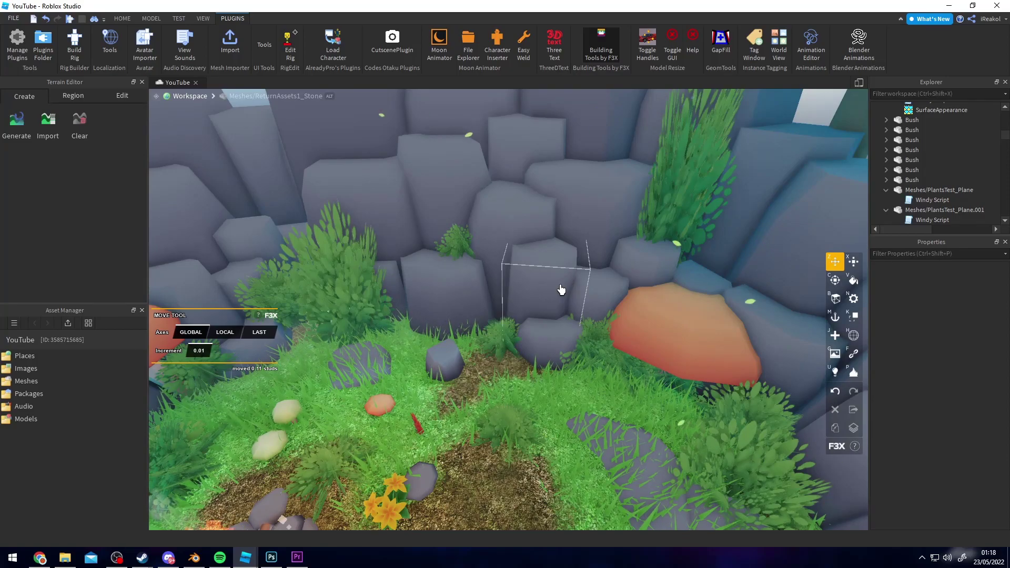
{"action": "right_click_drag", "start_coordinate": [563, 287], "coordinate": [616, 257]}
{"action": "scroll", "coordinate": [408, 174], "scroll_direction": "down", "scroll_amount": 3}
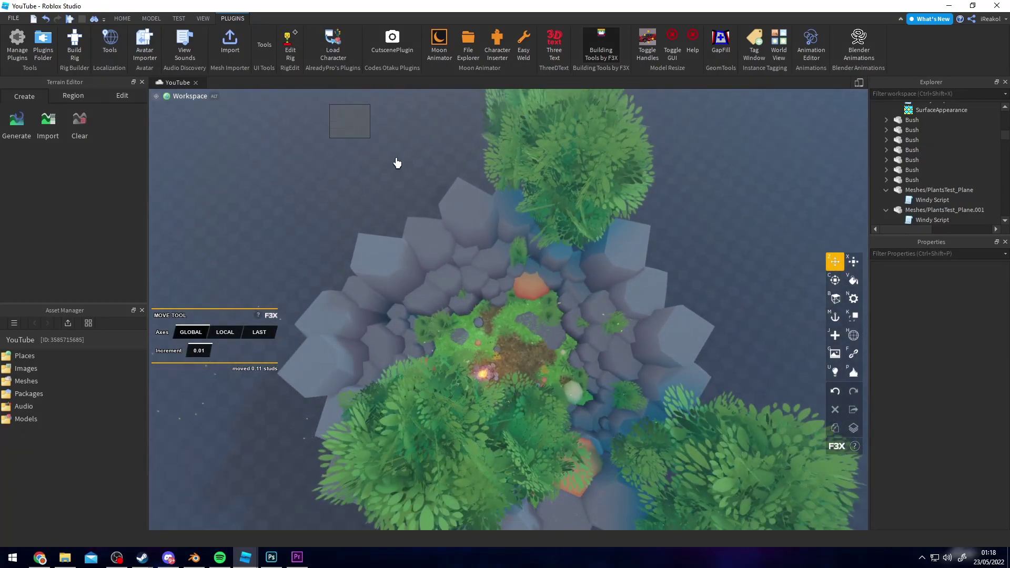
- Select the tree-and-rock group and move it about 112 studs out from the clearing, raising it slightly
{"action": "left_click", "coordinate": [695, 320]}
{"action": "key", "text": "f"}
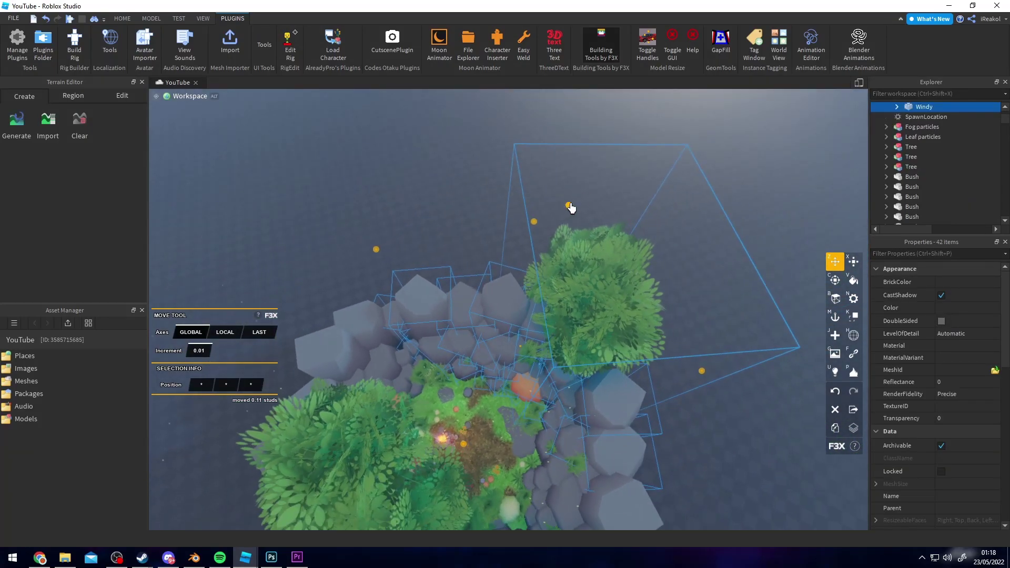
{"action": "left_click_drag", "start_coordinate": [570, 208], "coordinate": [626, 93]}
{"action": "right_click_drag", "start_coordinate": [628, 264], "coordinate": [628, 264]}
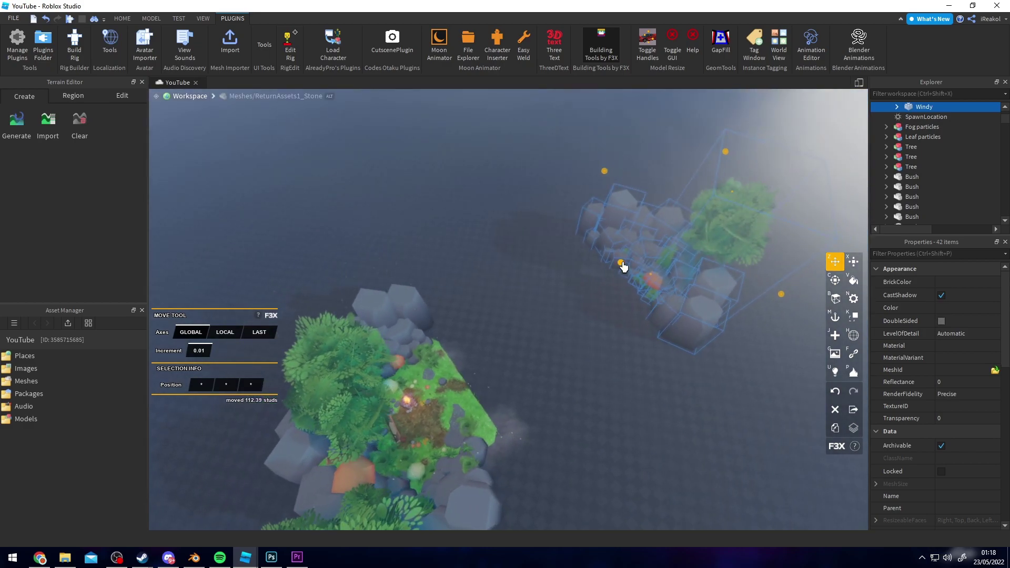
{"action": "left_click_drag", "start_coordinate": [622, 264], "coordinate": [625, 164]}
- Nudge the group up and to the left into position
{"action": "key", "text": "c"}
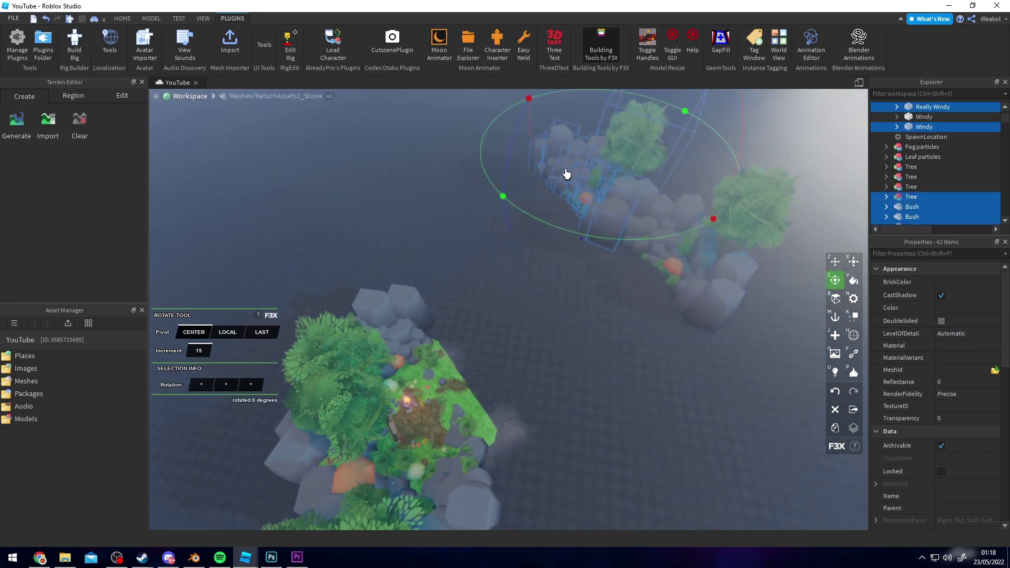
{"action": "key", "text": "z"}
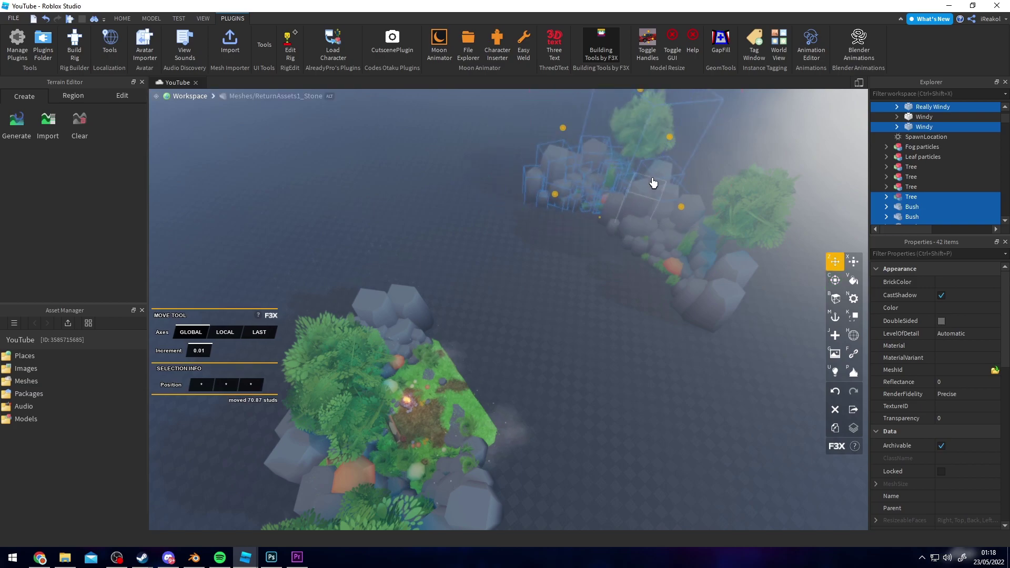
{"action": "key", "text": "c"}
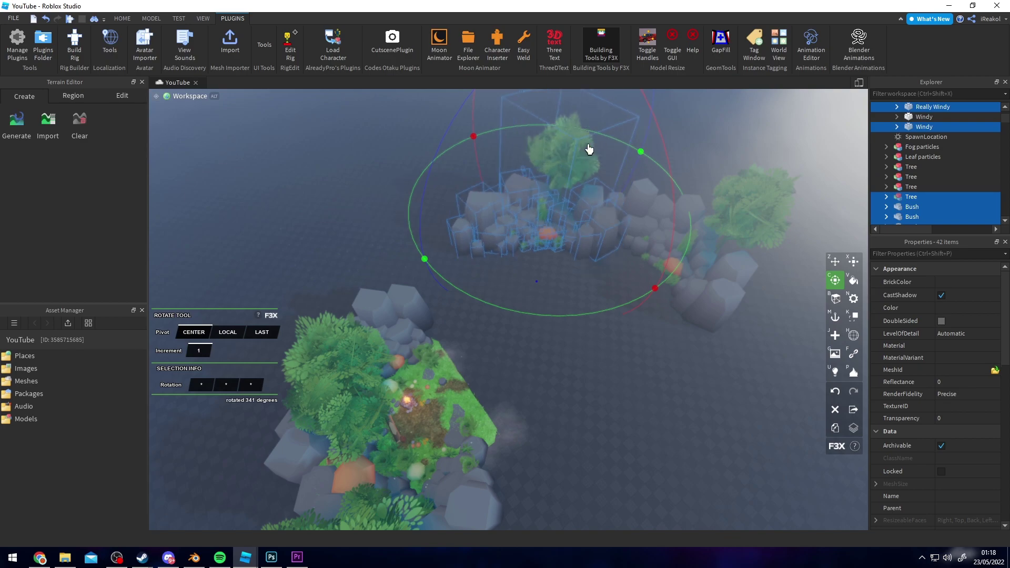
{"action": "key", "text": "z"}
{"action": "left_click_drag", "start_coordinate": [577, 185], "coordinate": [575, 161]}
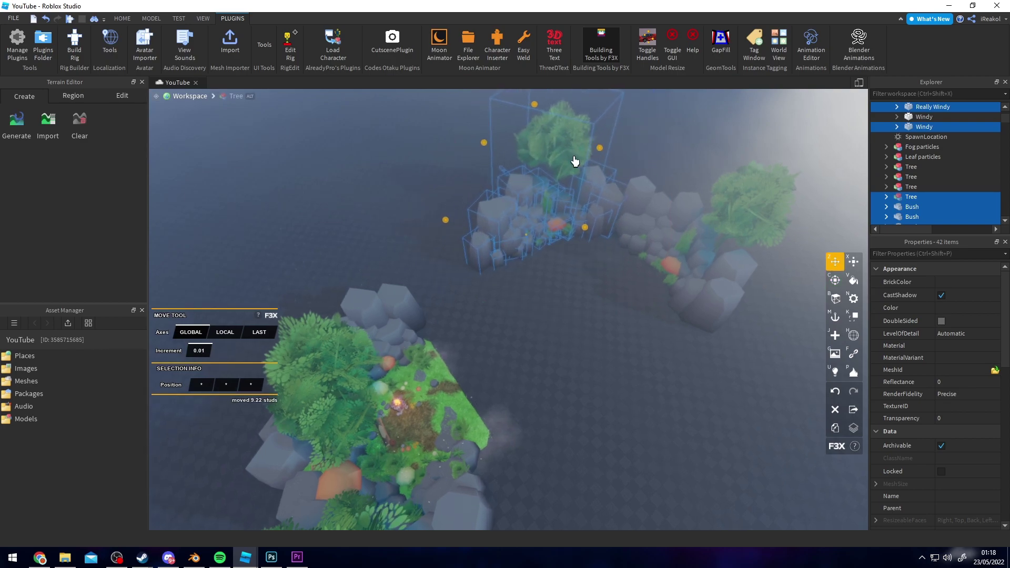
{"action": "left_click_drag", "start_coordinate": [485, 149], "coordinate": [471, 136]}
- Turn the group slightly around its centre and fine-tune its position
{"action": "key", "text": "c"}
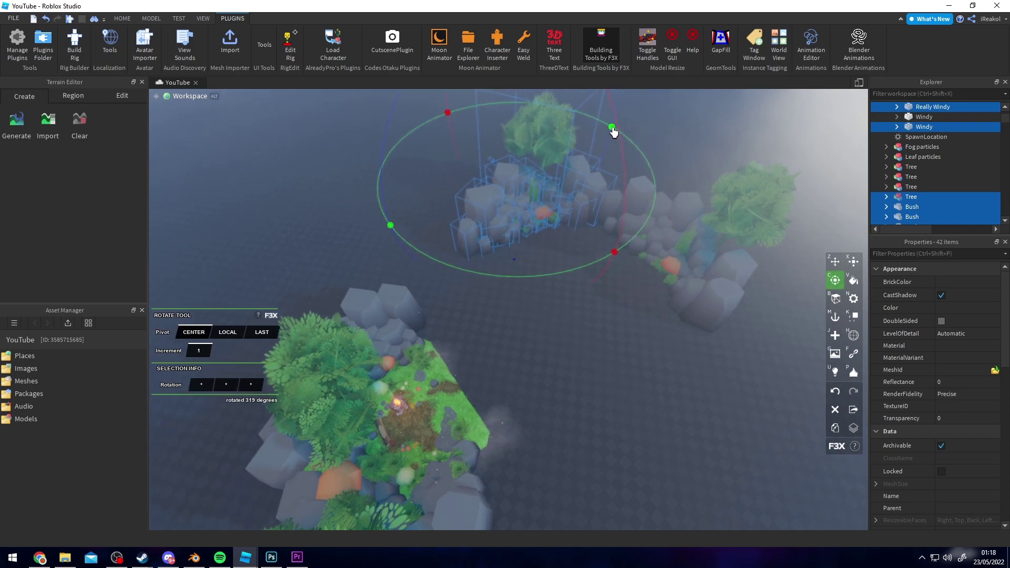
{"action": "left_click_drag", "start_coordinate": [613, 131], "coordinate": [589, 150]}
{"action": "key", "text": "z"}
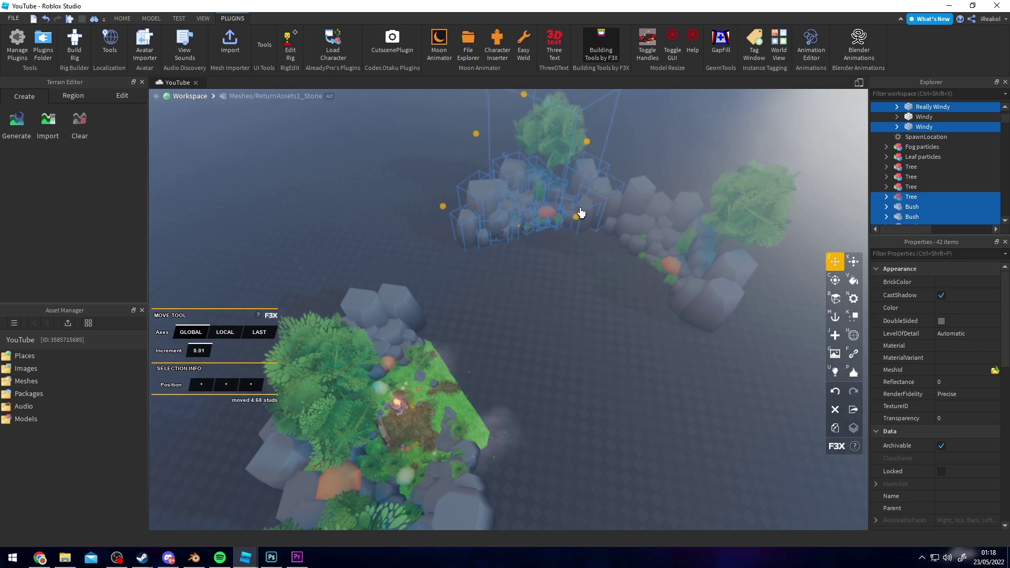
{"action": "left_click_drag", "start_coordinate": [580, 213], "coordinate": [578, 219]}
{"action": "right_click_drag", "start_coordinate": [577, 219], "coordinate": [578, 225]}
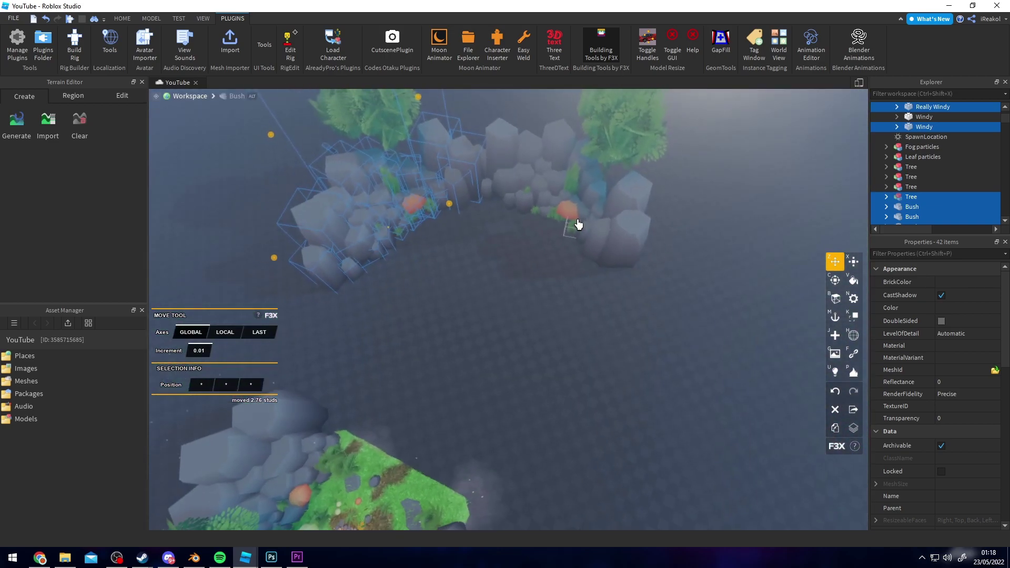
- Move the selected bushes and stones about 82 studs away to a new spot
{"action": "left_click_drag", "start_coordinate": [474, 242], "coordinate": [562, 267]}
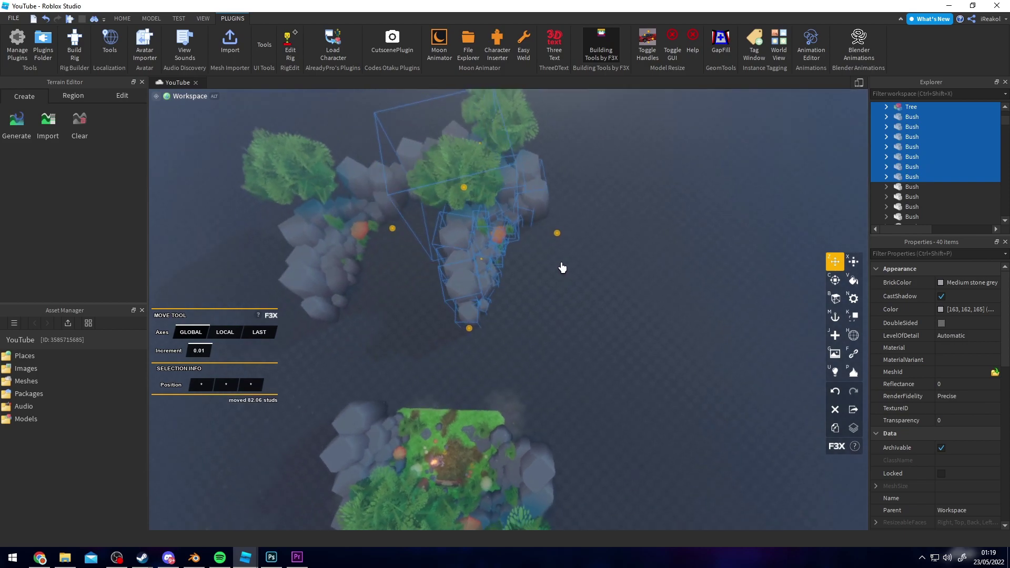
{"action": "right_click_drag", "start_coordinate": [562, 268], "coordinate": [608, 248]}
{"action": "key", "text": "c"}
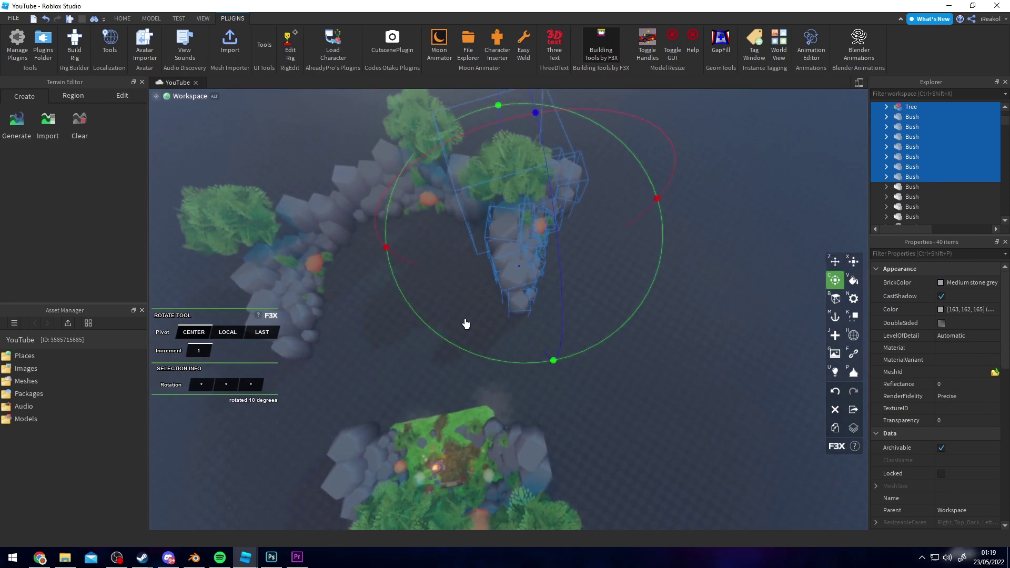
{"action": "left_click_drag", "start_coordinate": [465, 322], "coordinate": [636, 225]}
{"action": "key", "text": "z"}
{"action": "scroll", "coordinate": [636, 229], "scroll_direction": "up", "scroll_amount": 10}
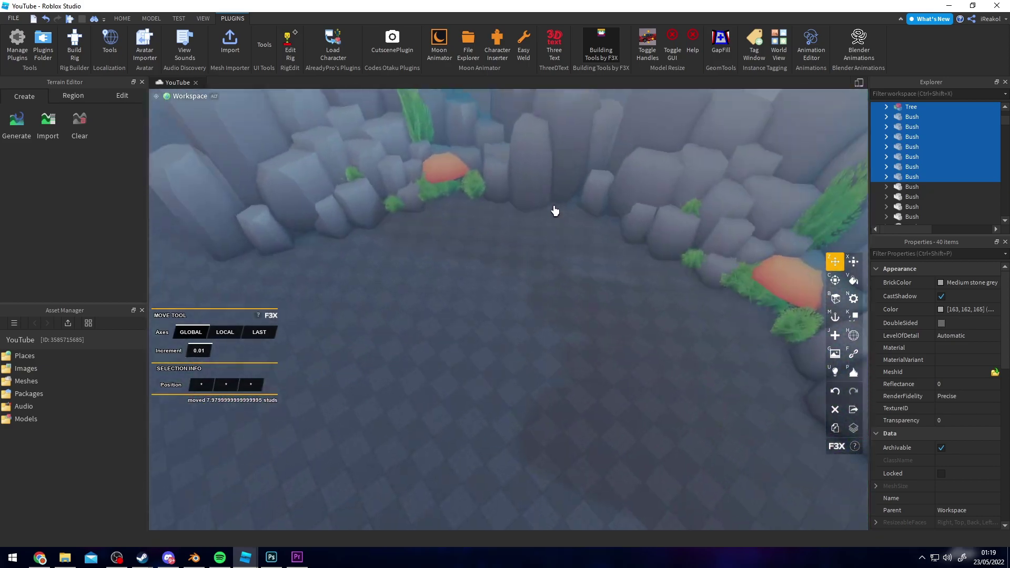
{"action": "scroll", "coordinate": [554, 211], "scroll_direction": "down", "scroll_amount": 10}
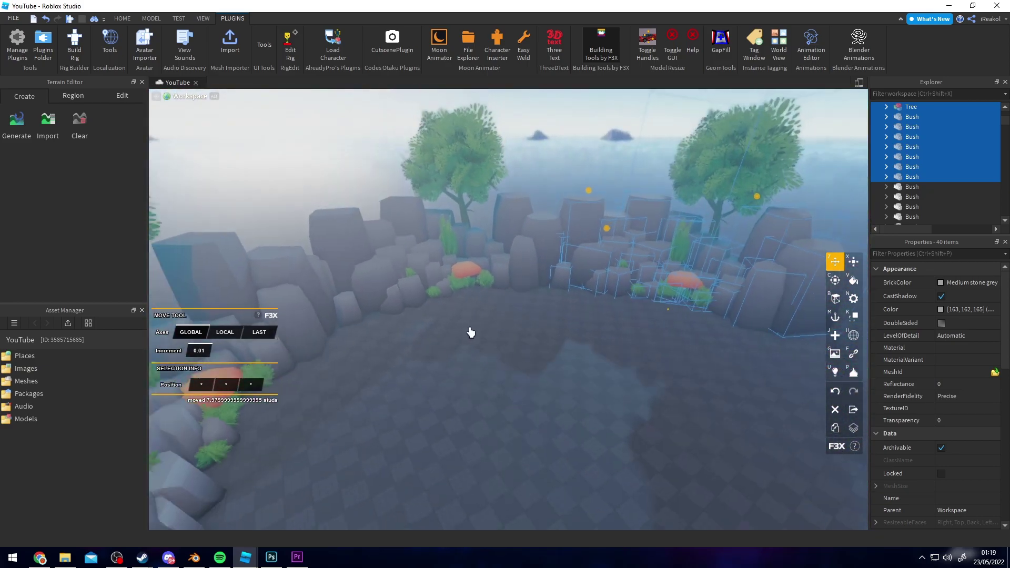
{"action": "right_click_drag", "start_coordinate": [541, 304], "coordinate": [542, 305]}
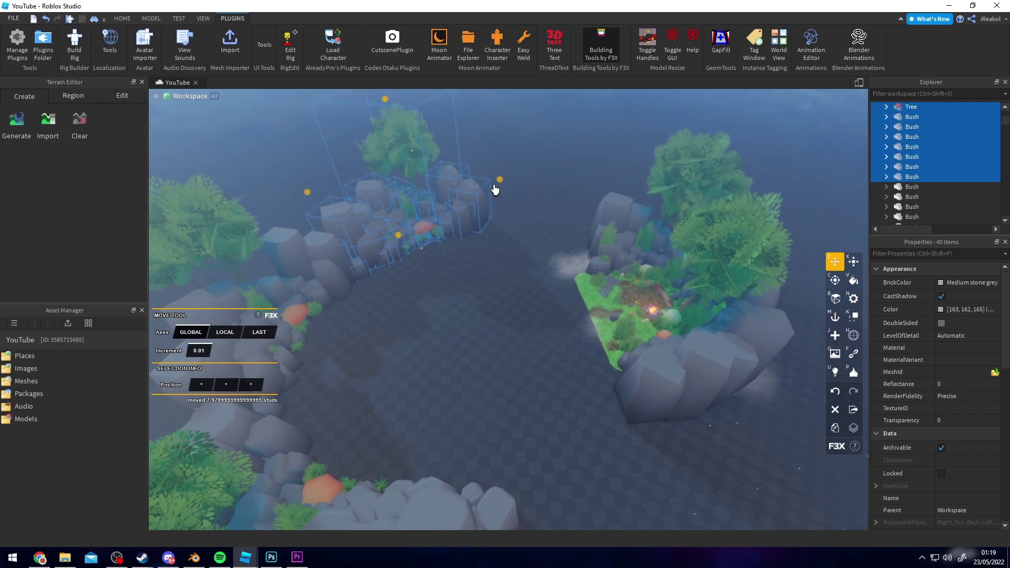
- Undo the last stone change and shift the stones about a stud further
{"action": "key", "text": "ctrl+z"}
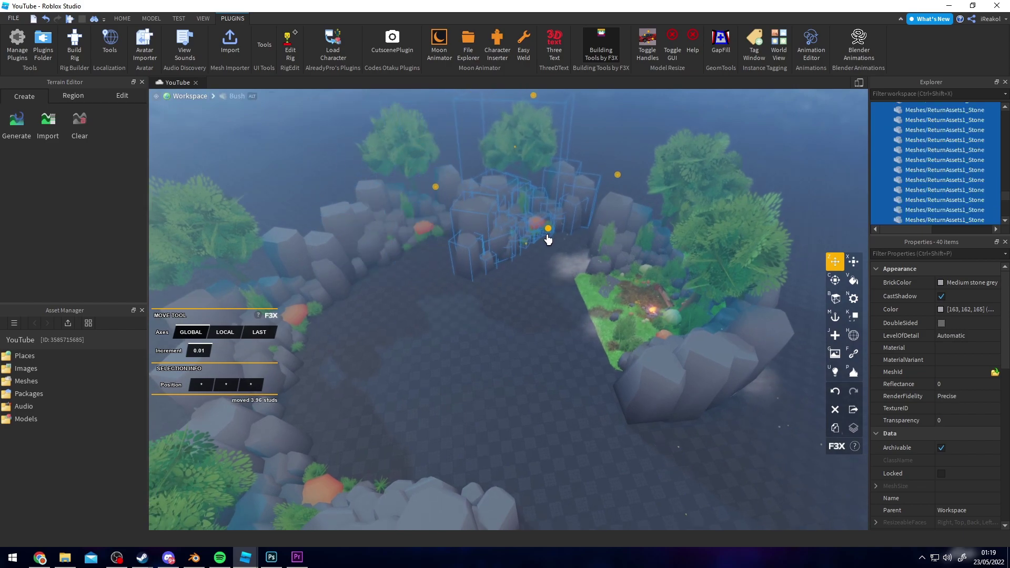
{"action": "key", "text": "c"}
{"action": "key", "text": "ctrl+z"}
{"action": "key", "text": "z"}
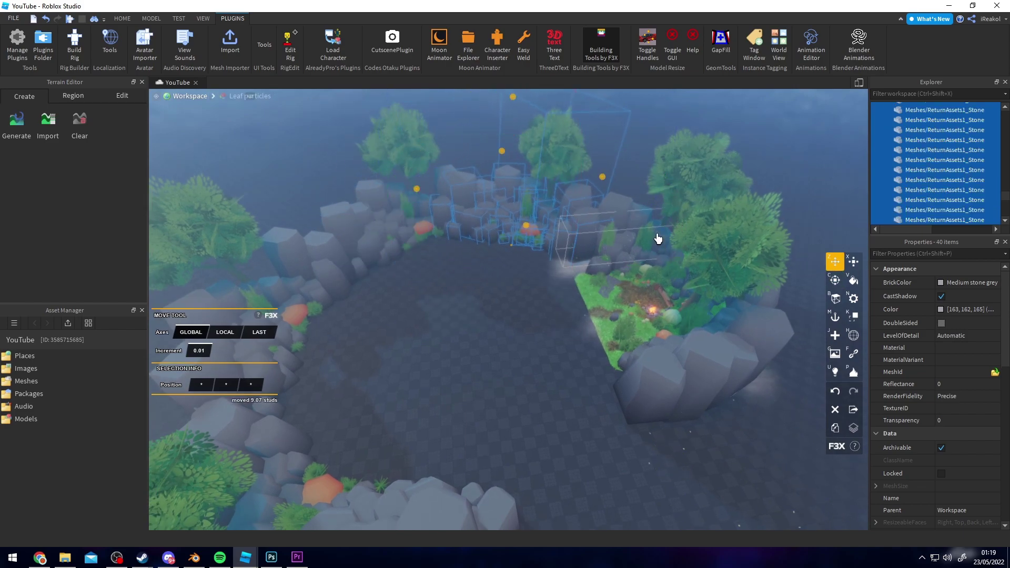
{"action": "left_click_drag", "start_coordinate": [604, 181], "coordinate": [620, 191]}
{"action": "scroll", "coordinate": [604, 232], "scroll_direction": "up", "scroll_amount": 5}
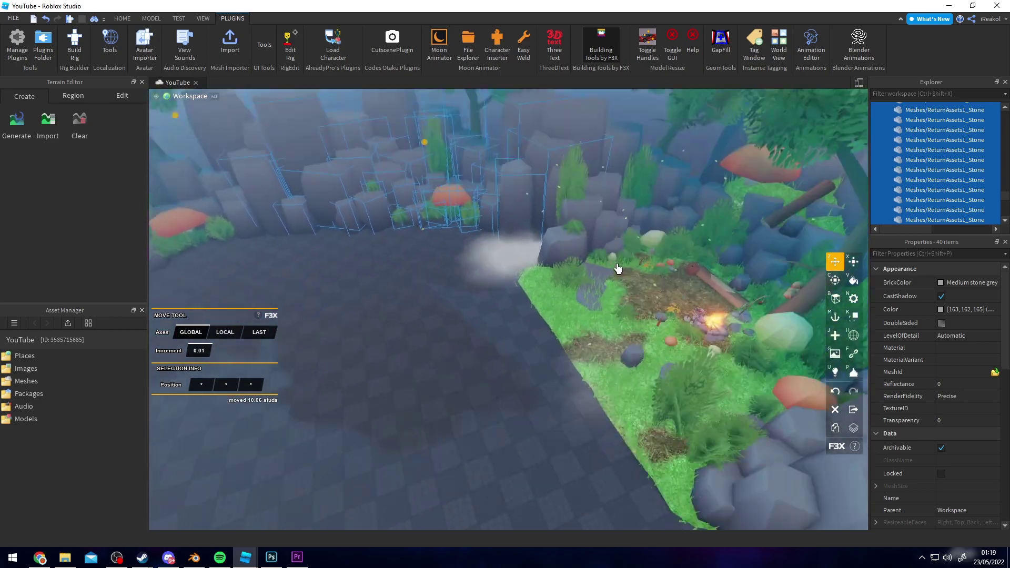
{"action": "scroll", "coordinate": [618, 269], "scroll_direction": "down", "scroll_amount": 5}
{"action": "right_click_drag", "start_coordinate": [617, 270], "coordinate": [615, 268]}
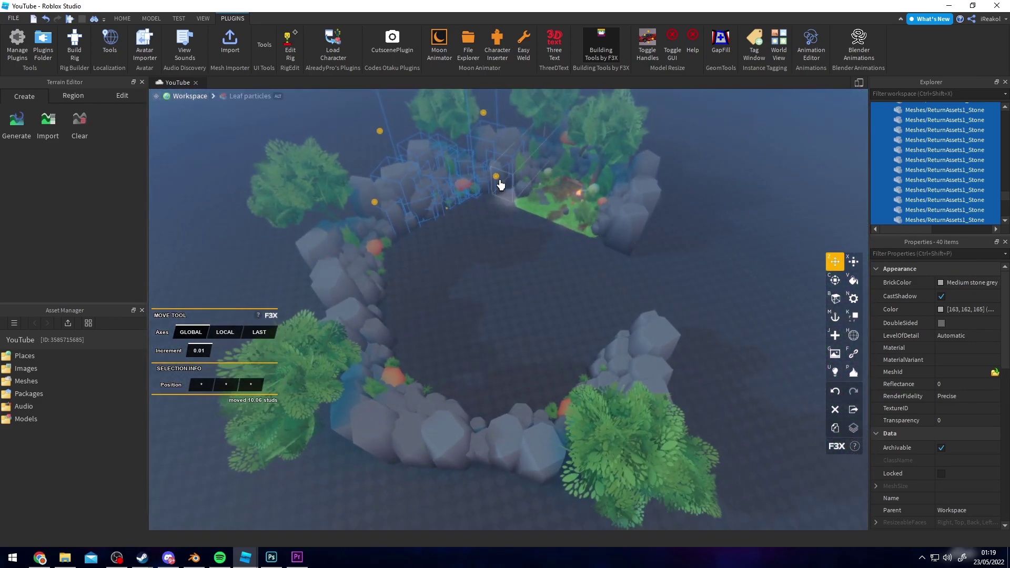
- Slide the rocks and bushes to the right and rotate them into the ring
{"action": "left_click_drag", "start_coordinate": [496, 181], "coordinate": [703, 295]}
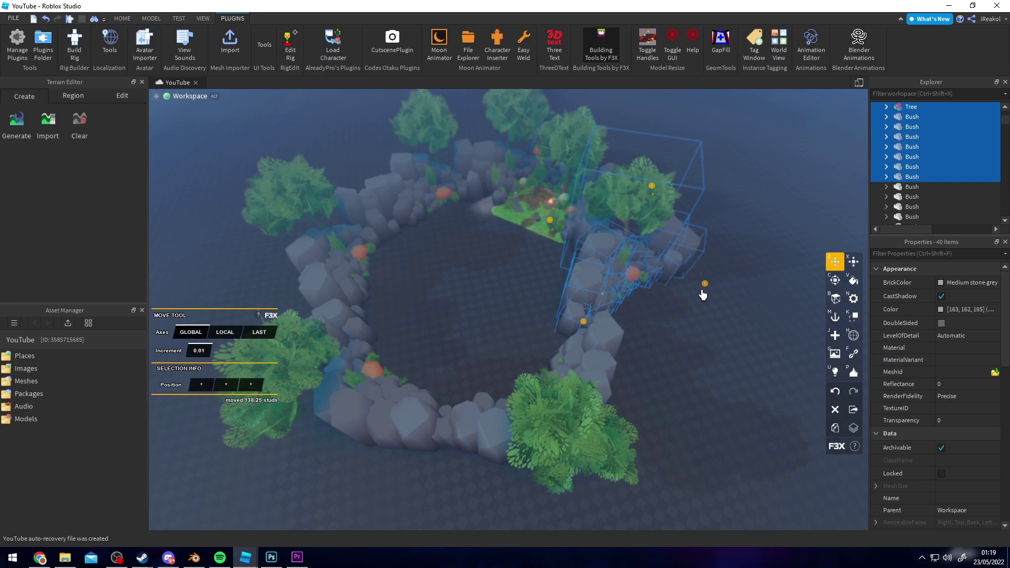
{"action": "key", "text": "c"}
{"action": "scroll", "coordinate": [742, 253], "scroll_direction": "up", "scroll_amount": 2}
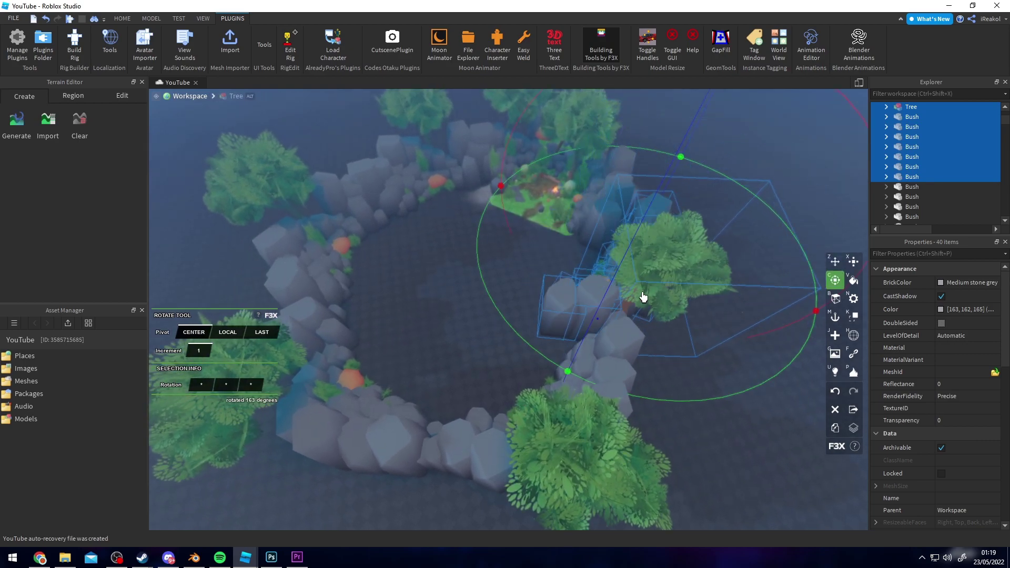
{"action": "left_click_drag", "start_coordinate": [667, 298], "coordinate": [674, 294]}
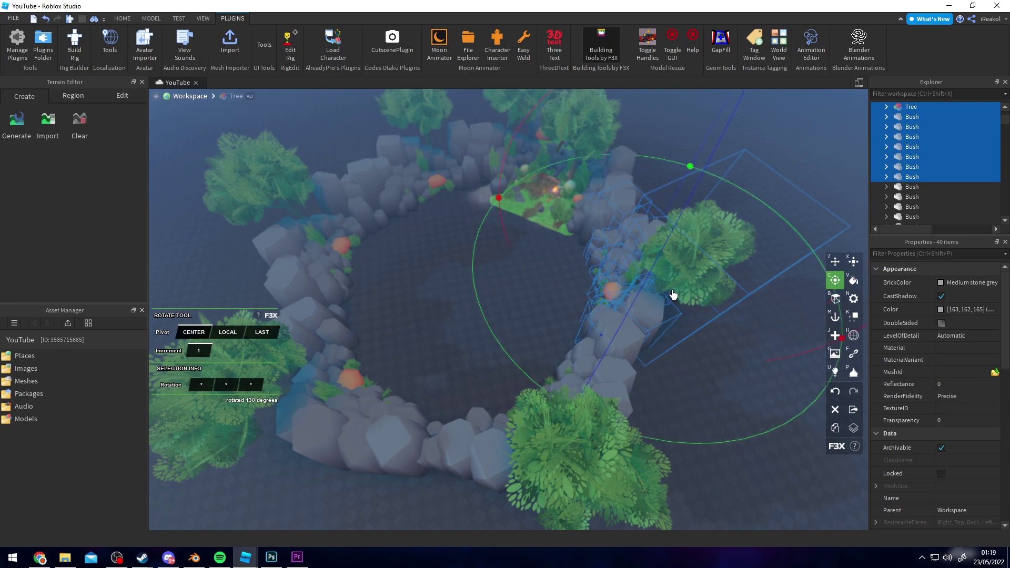
- Erode a hollow into the grass in front of the rock wall
{"action": "scroll", "coordinate": [609, 270], "scroll_direction": "up", "scroll_amount": 10}
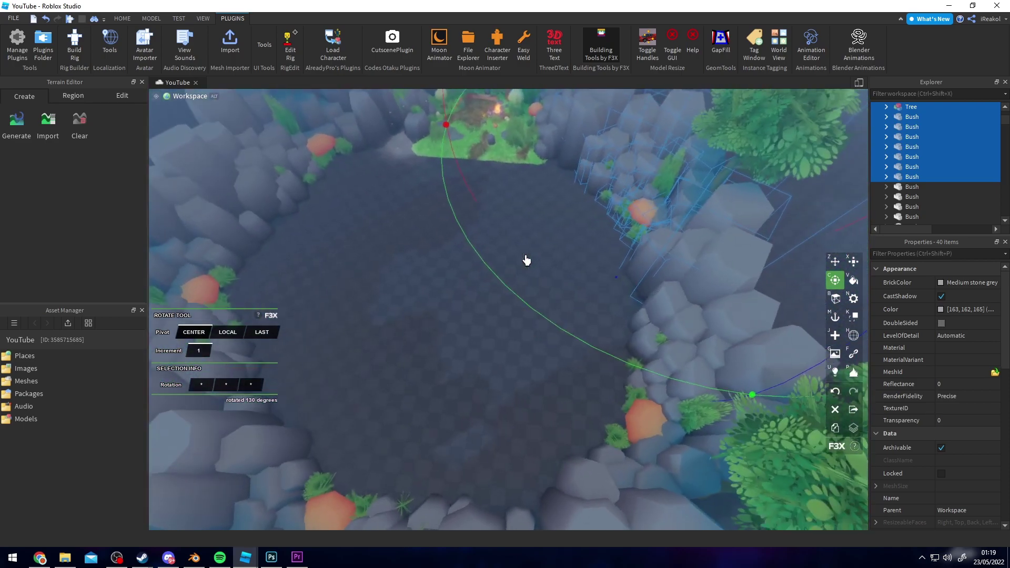
{"action": "right_click_drag", "start_coordinate": [526, 260], "coordinate": [526, 260]}
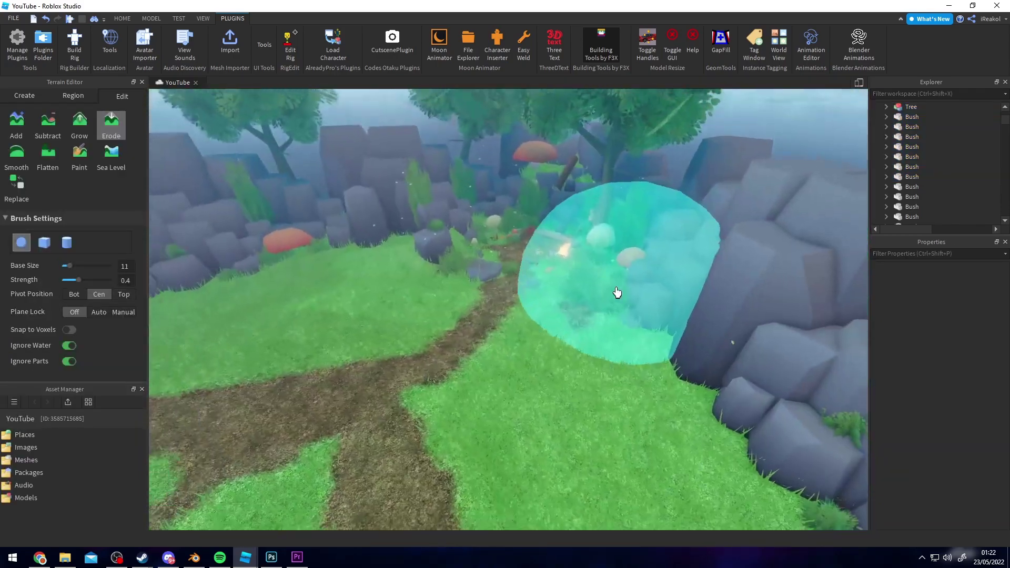
{"action": "right_click_drag", "start_coordinate": [617, 292], "coordinate": [408, 232]}
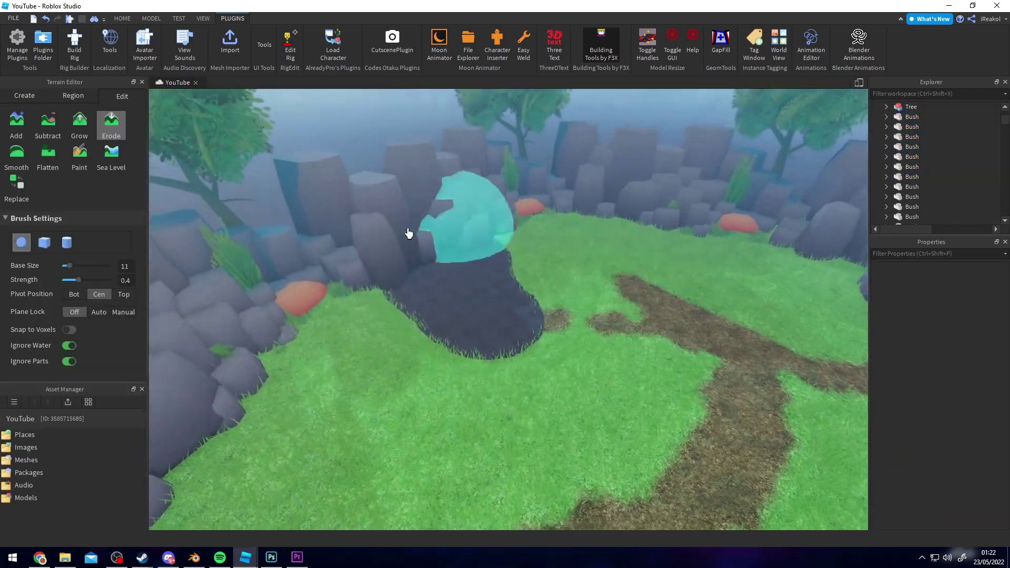
{"action": "scroll", "coordinate": [467, 280], "scroll_direction": "up", "scroll_amount": 3}
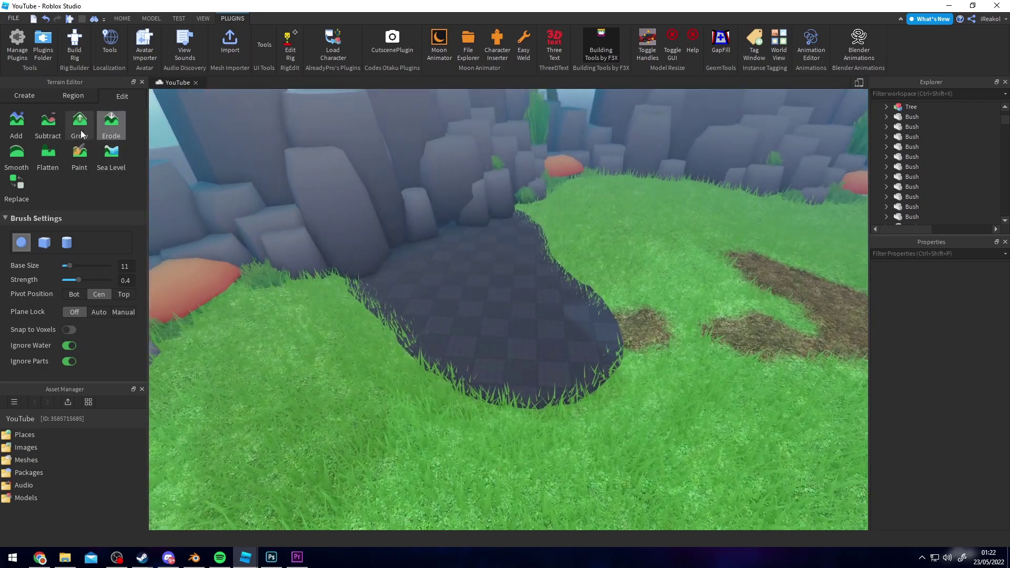
- Mark out a terrain region box over the eroded hollow
{"action": "left_click", "coordinate": [73, 96]}
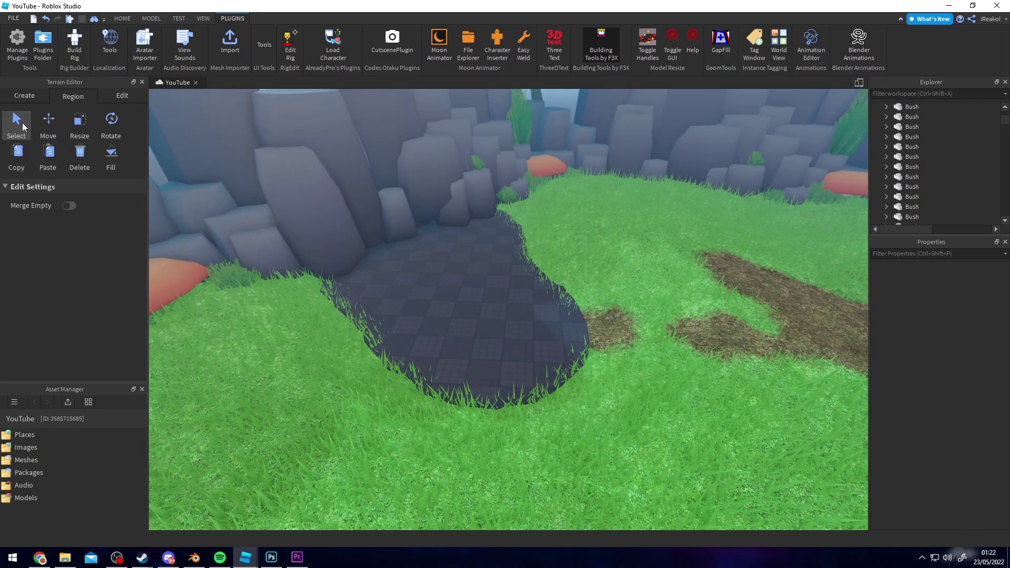
{"action": "left_click_drag", "start_coordinate": [405, 275], "coordinate": [602, 370]}
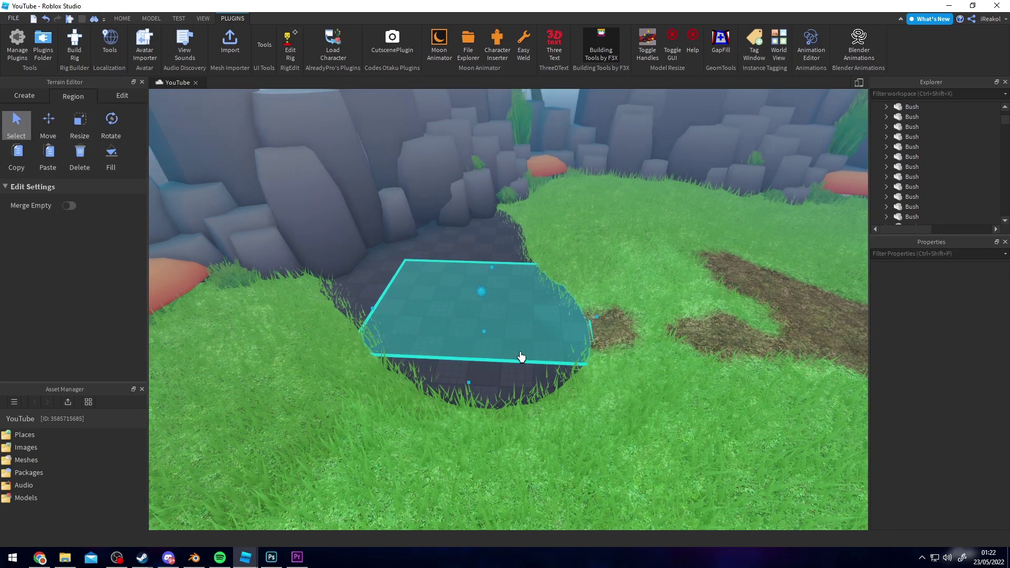
{"action": "key", "text": "d"}
{"action": "key", "text": "w"}
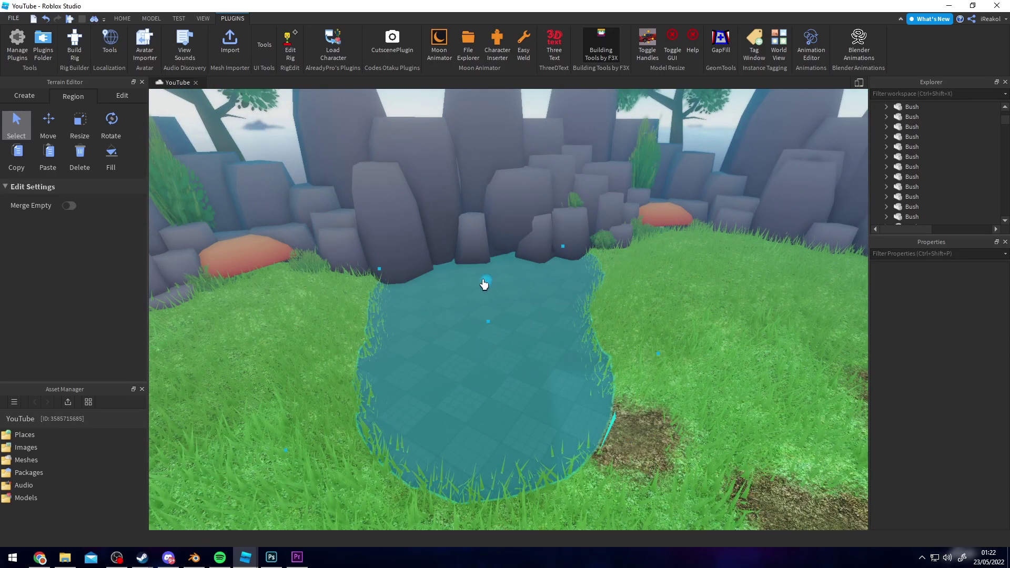
{"action": "key", "text": "s"}
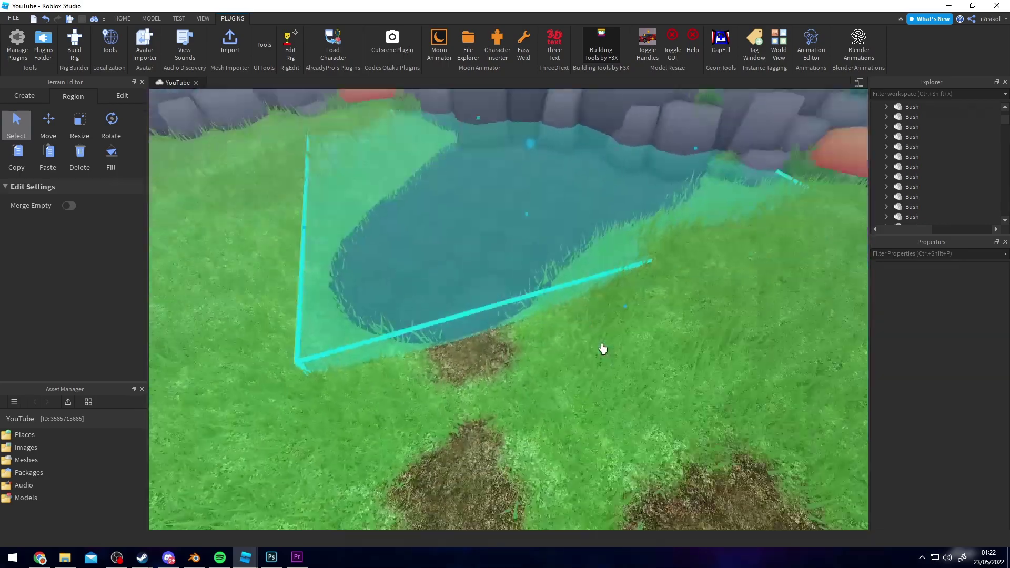
{"action": "right_click_drag", "start_coordinate": [583, 318], "coordinate": [402, 271]}
{"action": "key", "text": "w"}
- Fill the region with Water, then undo the fill
{"action": "left_click", "coordinate": [111, 156]}
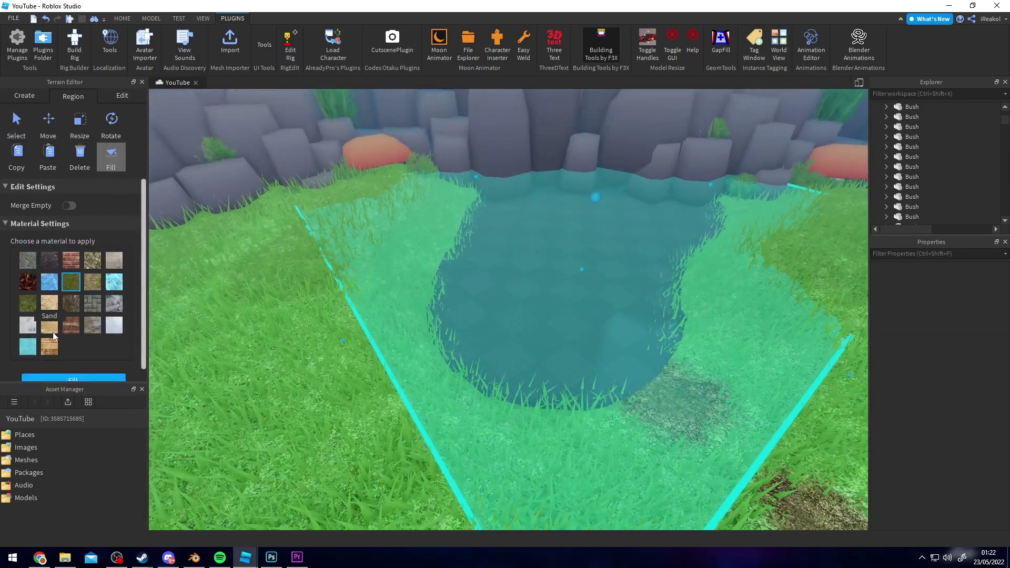
{"action": "left_click", "coordinate": [28, 347]}
{"action": "scroll", "coordinate": [87, 333], "scroll_direction": "down", "scroll_amount": 1}
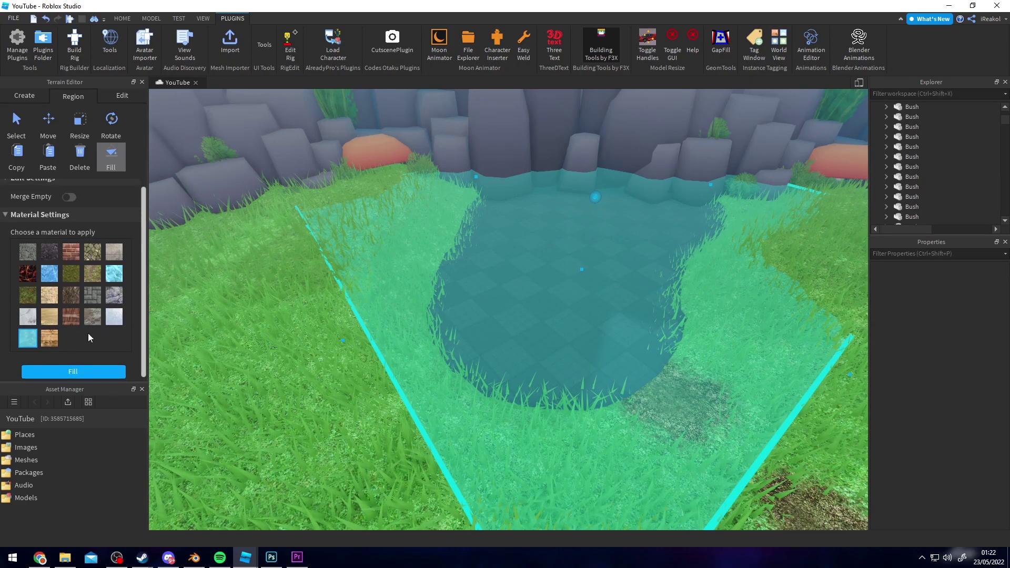
{"action": "left_click", "coordinate": [81, 371]}
{"action": "right_click_drag", "start_coordinate": [503, 241], "coordinate": [504, 241]}
{"action": "scroll", "coordinate": [510, 257], "scroll_direction": "up", "scroll_amount": 5}
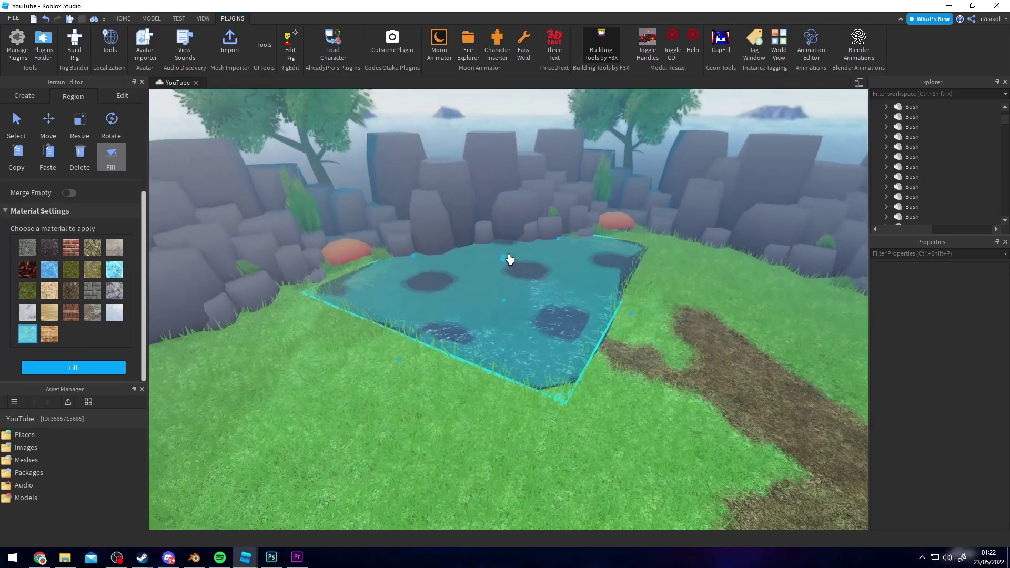
{"action": "key", "text": "ctrl+z"}
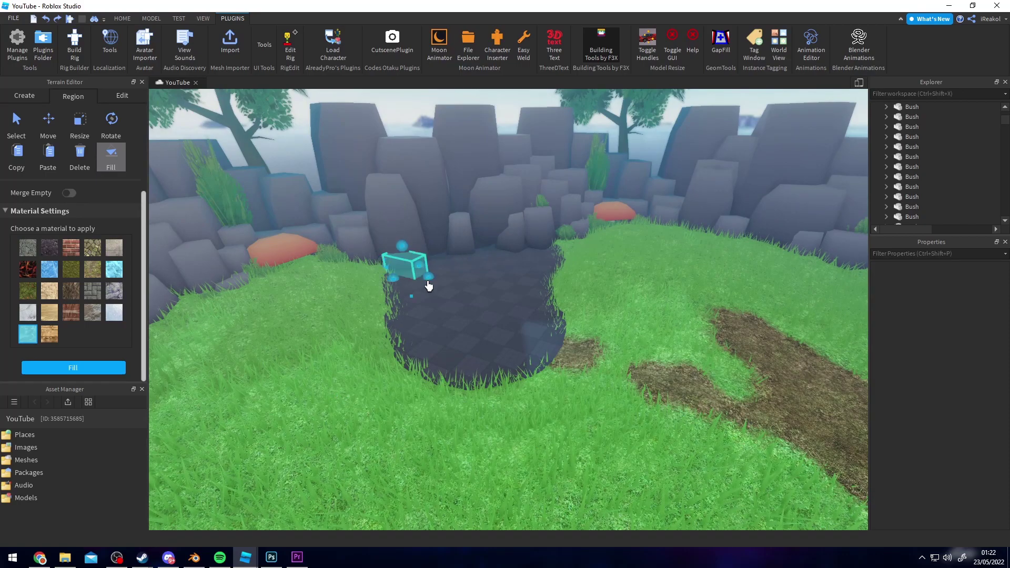
- Select a larger region covering the pond and fill it with Water
{"action": "left_click_drag", "start_coordinate": [429, 285], "coordinate": [356, 413]}
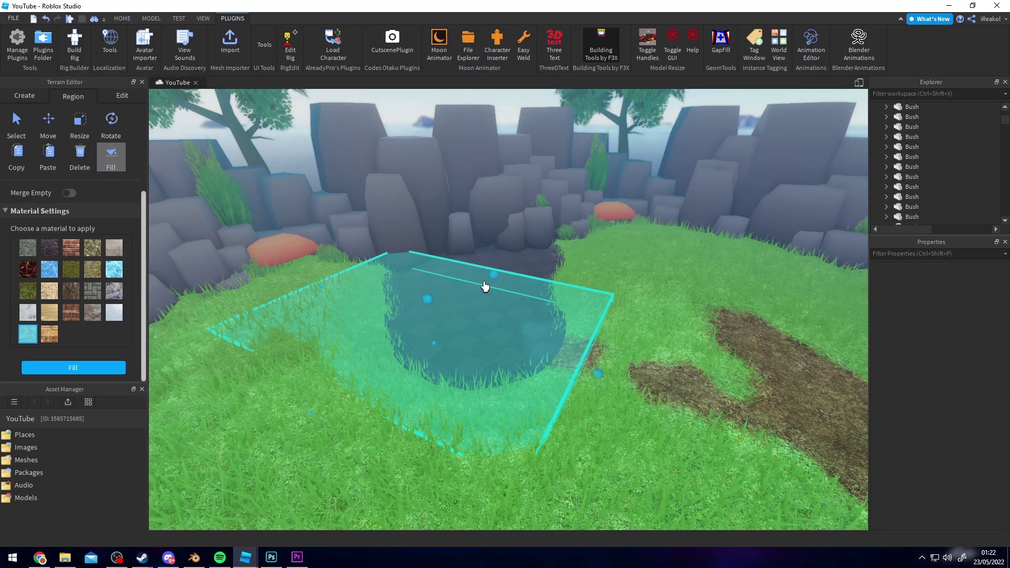
{"action": "left_click_drag", "start_coordinate": [485, 287], "coordinate": [583, 244]}
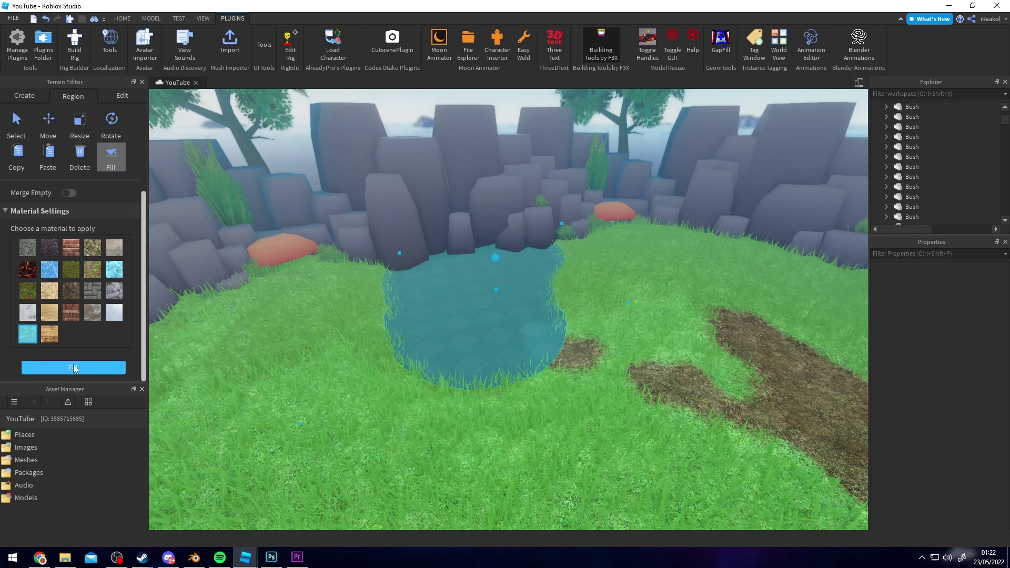
{"action": "left_click", "coordinate": [93, 368]}
{"action": "scroll", "coordinate": [542, 293], "scroll_direction": "up", "scroll_amount": 10}
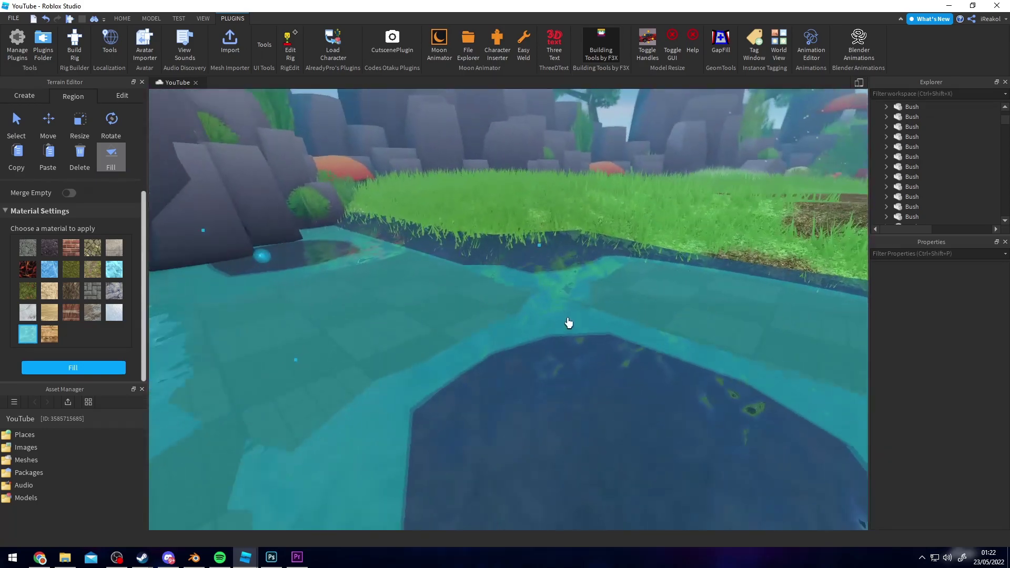
{"action": "scroll", "coordinate": [571, 327], "scroll_direction": "down", "scroll_amount": 10}
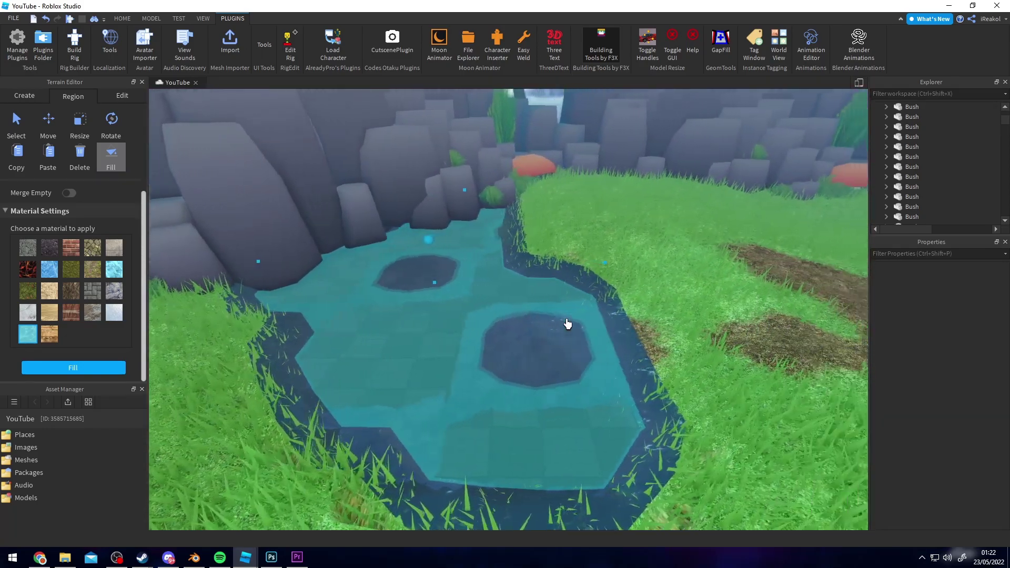
{"action": "scroll", "coordinate": [567, 324], "scroll_direction": "down", "scroll_amount": 5}
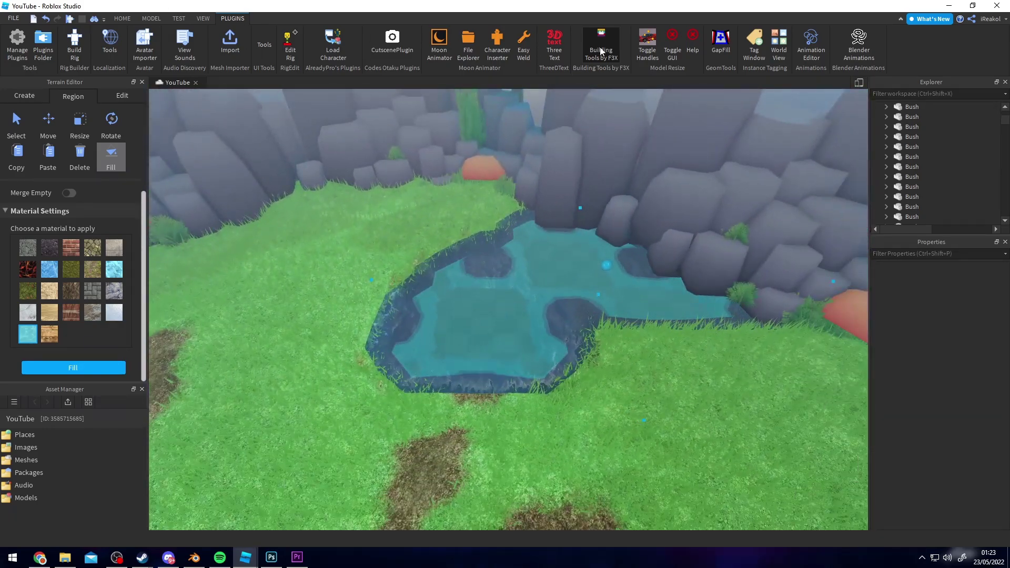
- Paint the pond banks by the rocks and along the grass with dark rock material
{"action": "right_click_drag", "start_coordinate": [573, 153], "coordinate": [573, 156]}
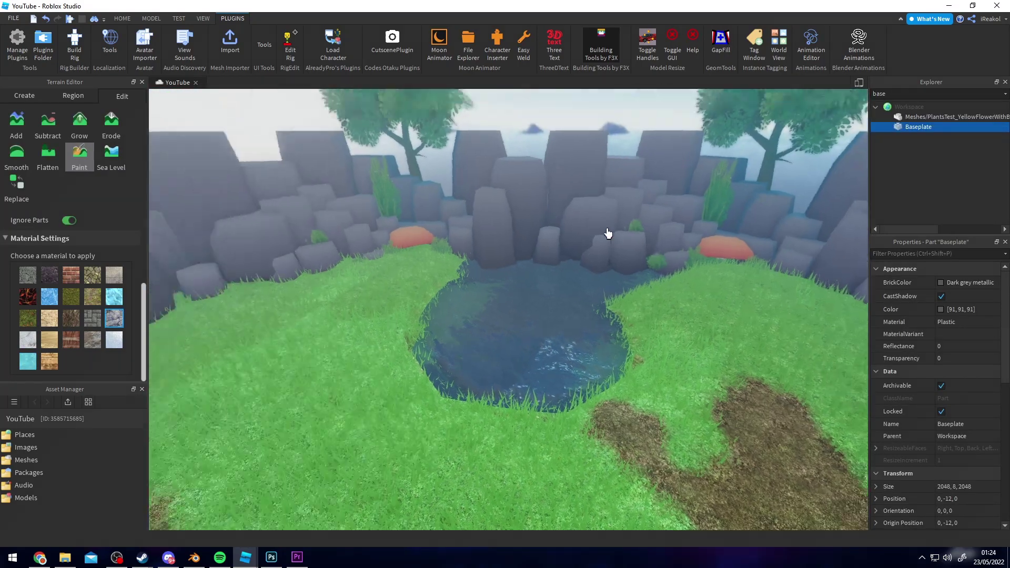
{"action": "right_click_drag", "start_coordinate": [607, 233], "coordinate": [559, 223]}
{"action": "key", "text": "w"}
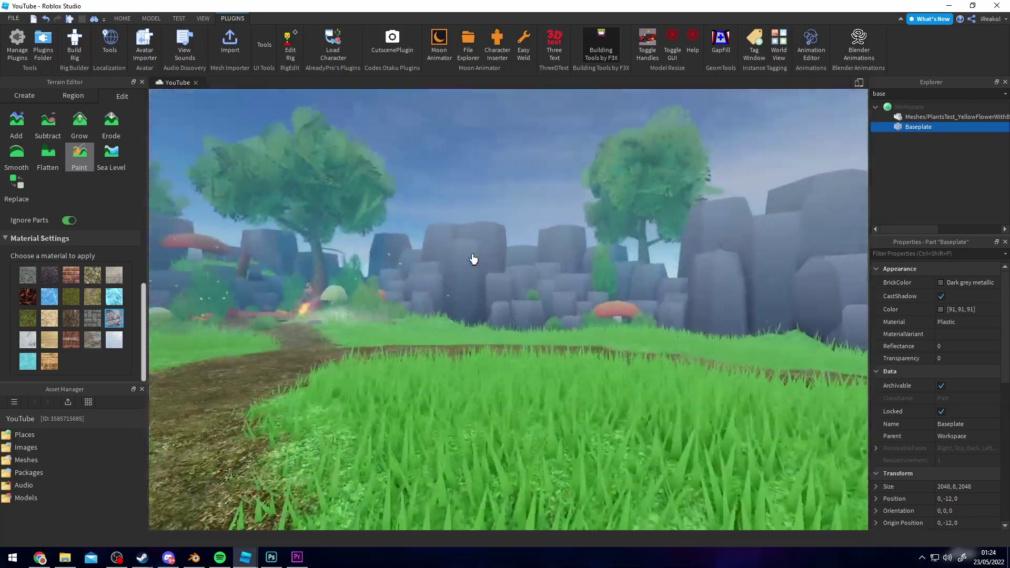
{"action": "key", "text": "s"}
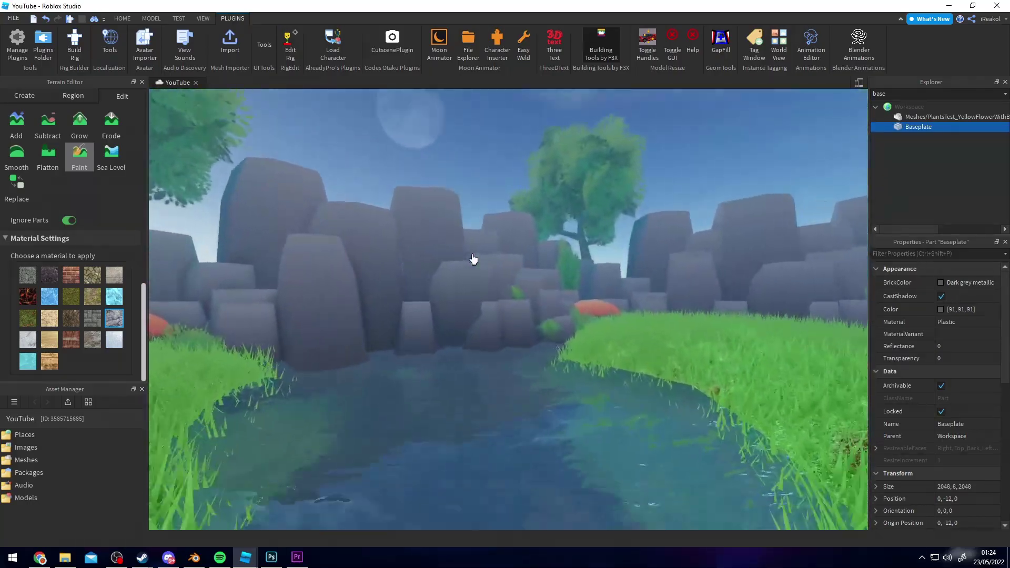
{"action": "key", "text": "w"}
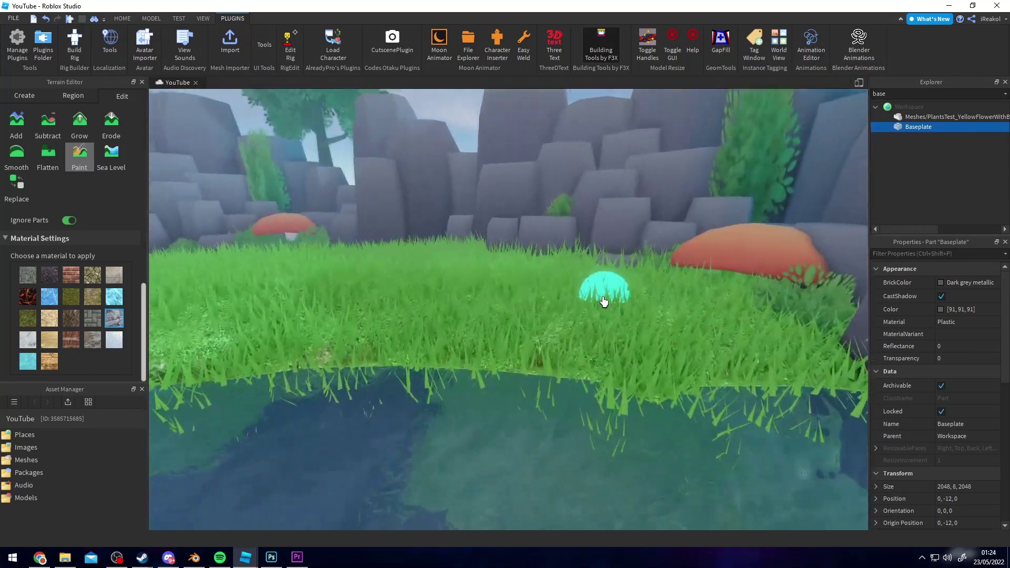
{"action": "key", "text": "s"}
{"action": "right_click_drag", "start_coordinate": [739, 363], "coordinate": [785, 371]}
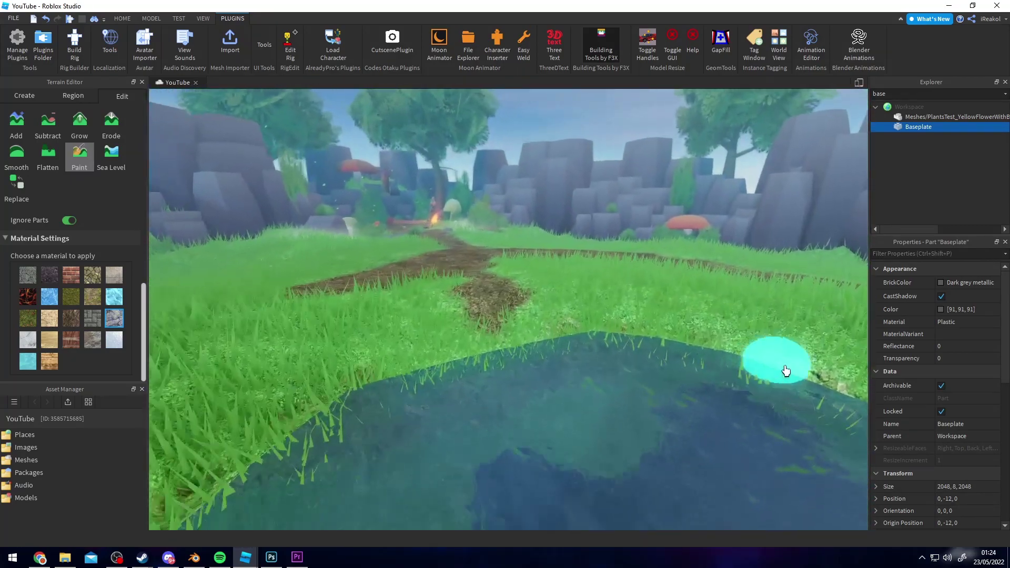
{"action": "mouse_move", "coordinate": [784, 415]}
{"action": "right_mouse_down"}
{"action": "mouse_move", "coordinate": [601, 367]}
{"action": "mouse_move", "coordinate": [425, 302]}
{"action": "mouse_move", "coordinate": [433, 293]}
{"action": "mouse_move", "coordinate": [456, 336]}
{"action": "mouse_move", "coordinate": [593, 269]}
{"action": "right_mouse_up"}
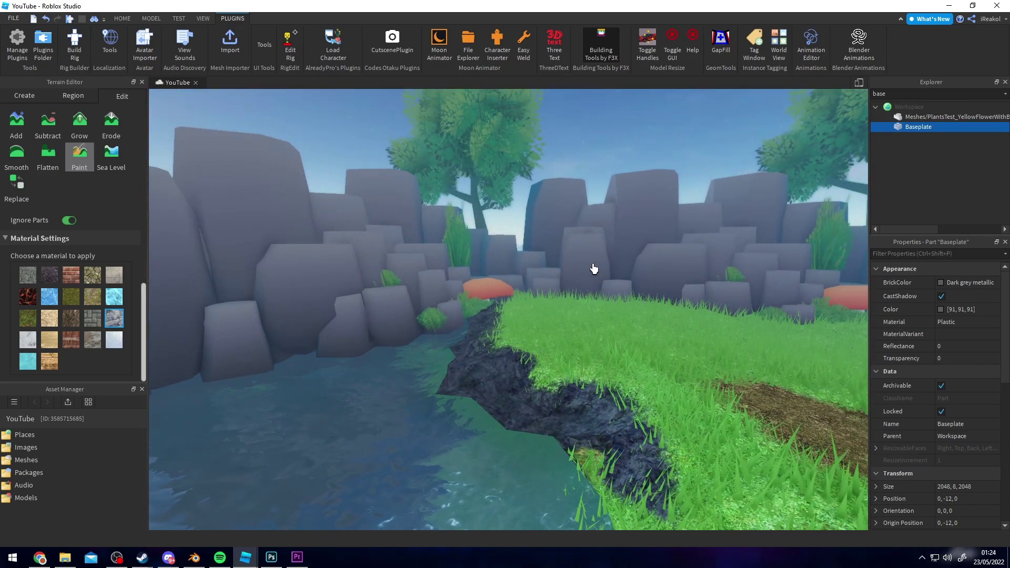
{"action": "key", "text": "w"}
{"action": "right_click_drag", "start_coordinate": [593, 269], "coordinate": [626, 248]}
{"action": "scroll", "coordinate": [593, 269], "scroll_direction": "down", "scroll_amount": 5}
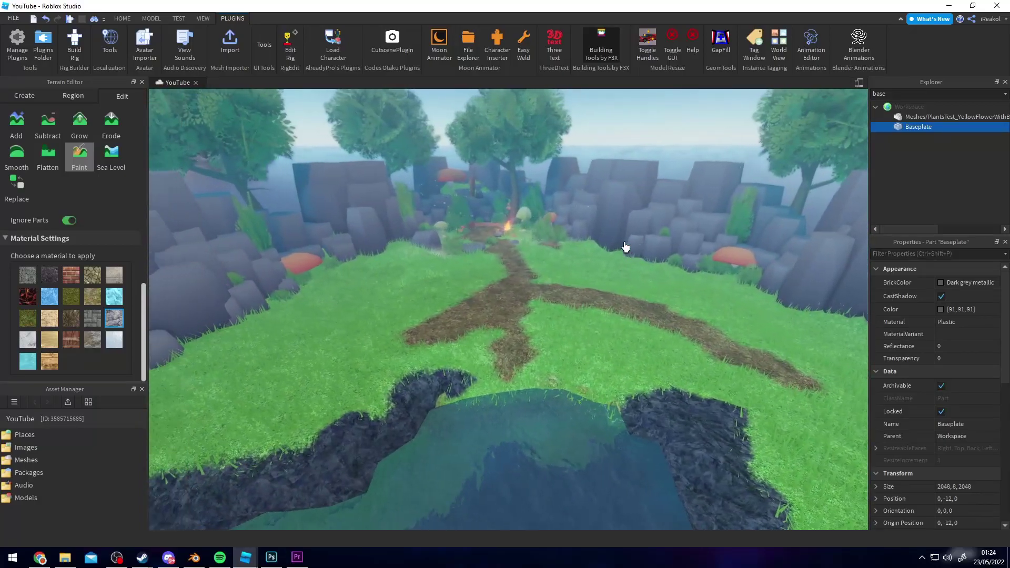
- Move the Tree model over to the pond's edge with the building tools
{"action": "key", "text": "w"}
{"action": "left_click", "coordinate": [595, 39]}
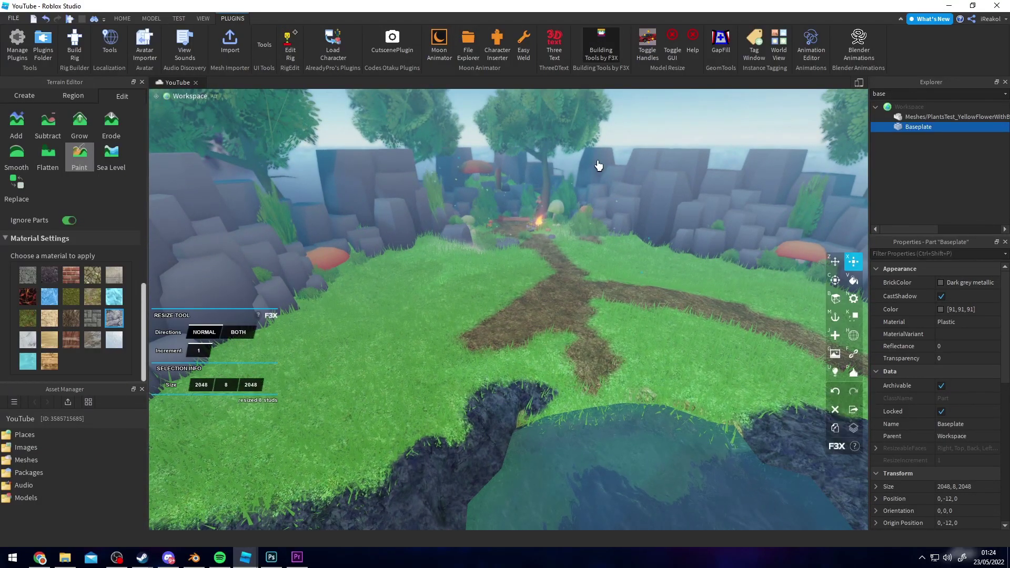
{"action": "key", "text": "w"}
{"action": "key", "text": "w"}
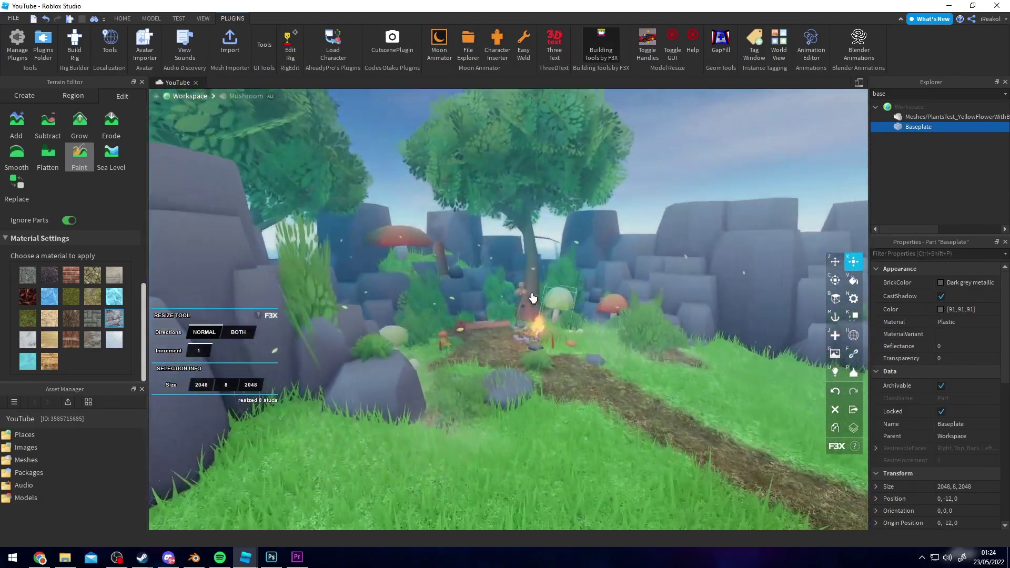
{"action": "key", "text": "s"}
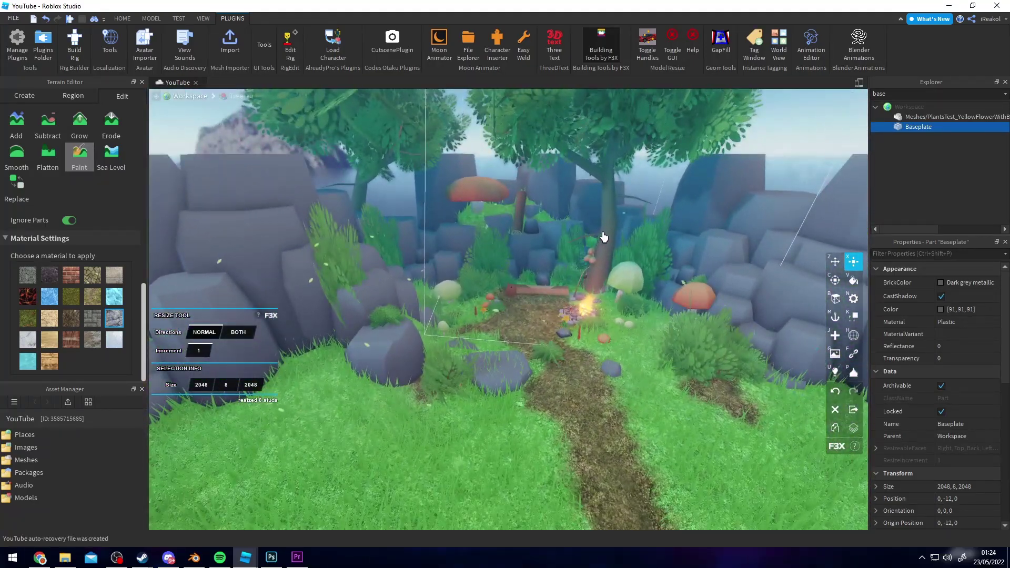
{"action": "key", "text": "e"}
{"action": "left_click", "coordinate": [603, 237]}
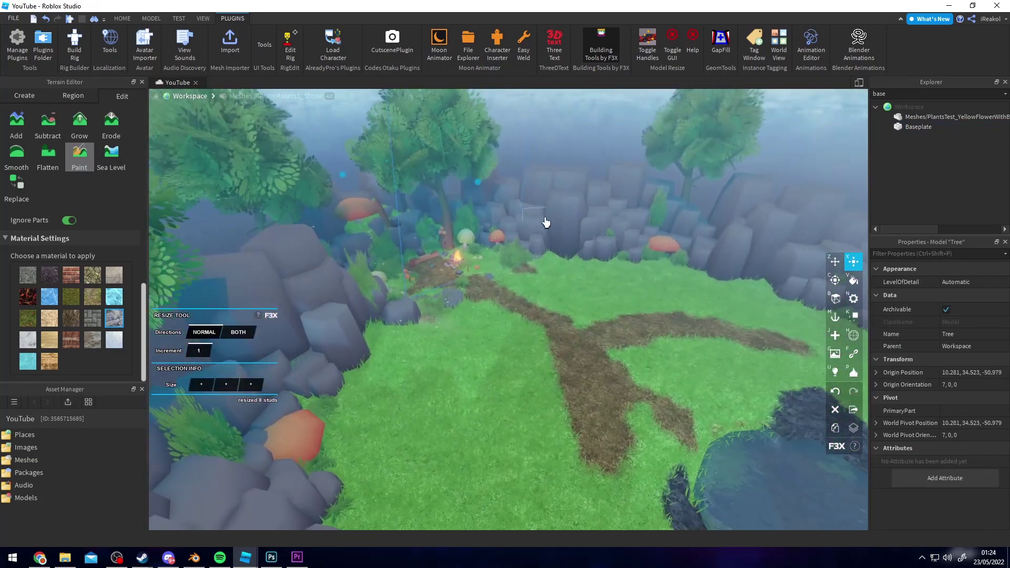
{"action": "scroll", "coordinate": [550, 263], "scroll_direction": "down", "scroll_amount": 3}
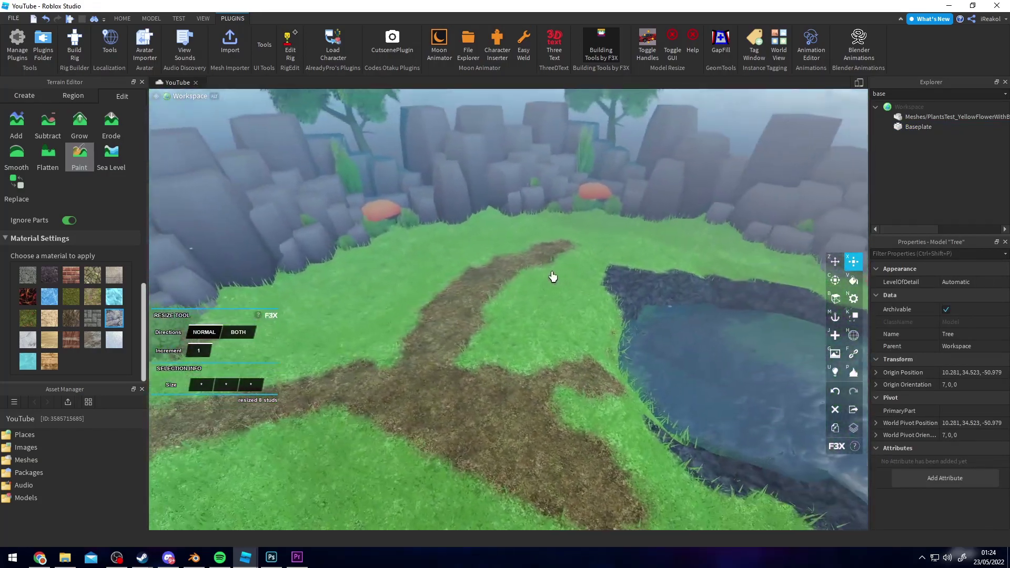
{"action": "scroll", "coordinate": [552, 277], "scroll_direction": "up", "scroll_amount": 5}
{"action": "scroll", "coordinate": [552, 277], "scroll_direction": "down", "scroll_amount": 4}
{"action": "scroll", "coordinate": [552, 276], "scroll_direction": "down", "scroll_amount": 2}
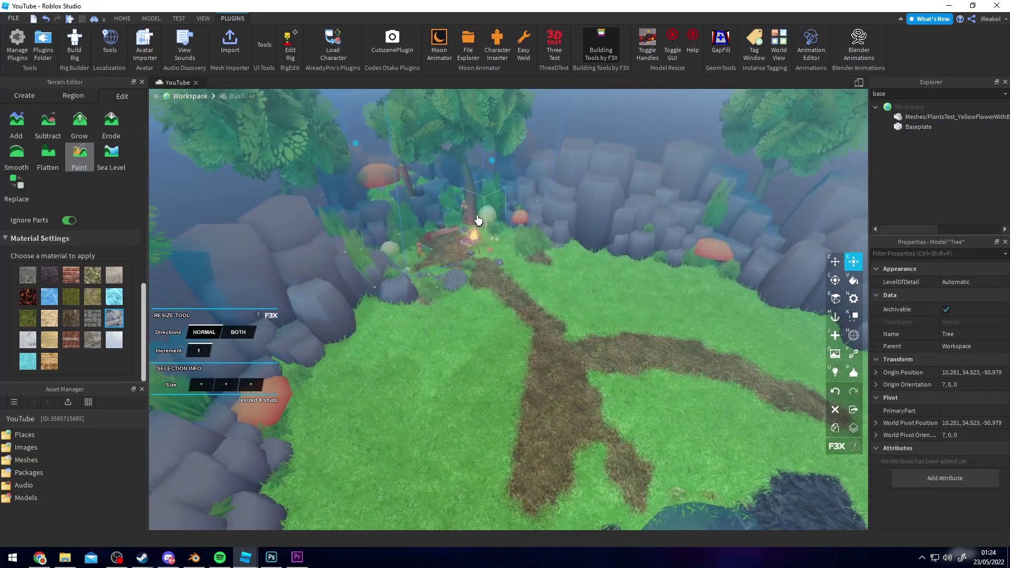
{"action": "scroll", "coordinate": [473, 214], "scroll_direction": "down", "scroll_amount": 1}
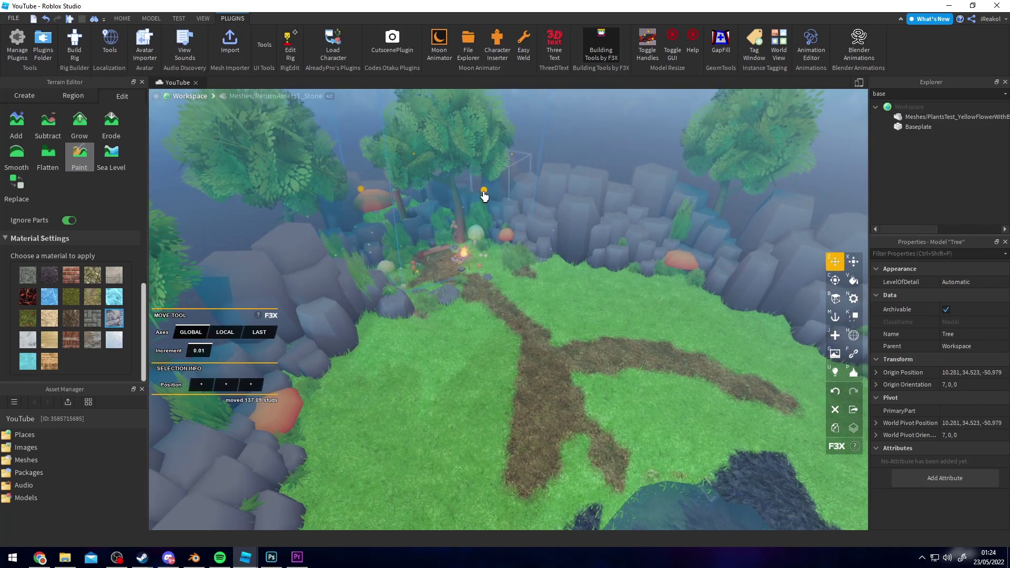
{"action": "left_click_drag", "start_coordinate": [484, 196], "coordinate": [545, 237]}
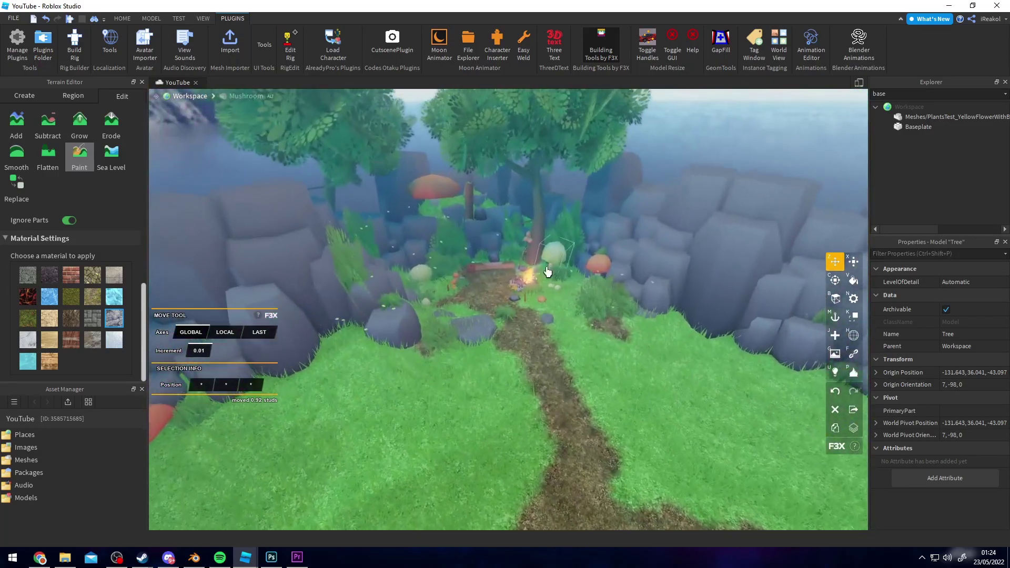
- Select the mushroom, then move the bush in front of the rock wall and out onto the meadow
{"action": "left_click", "coordinate": [548, 272]}
{"action": "scroll", "coordinate": [579, 284], "scroll_direction": "up", "scroll_amount": 5}
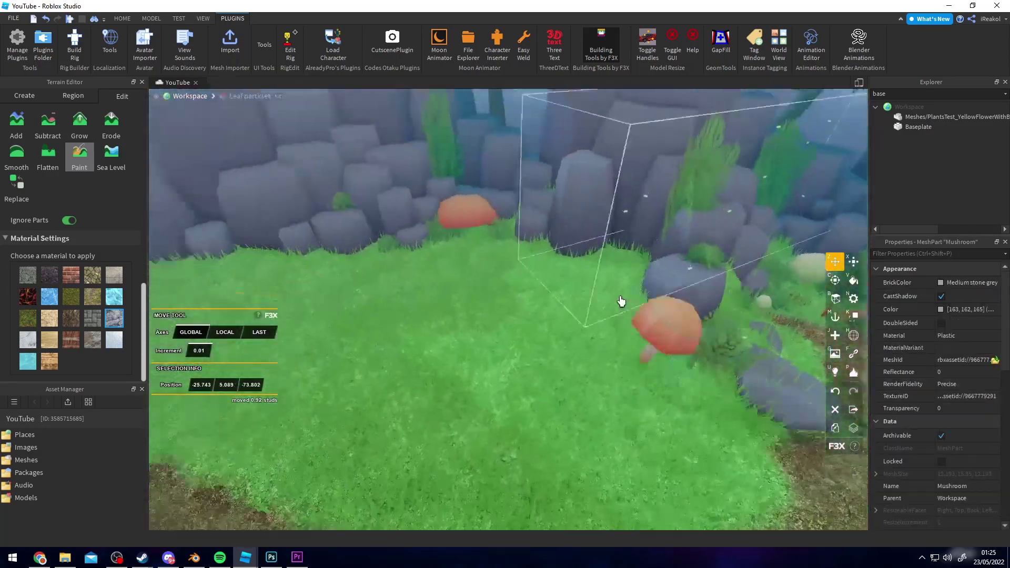
{"action": "scroll", "coordinate": [579, 297], "scroll_direction": "up", "scroll_amount": 5}
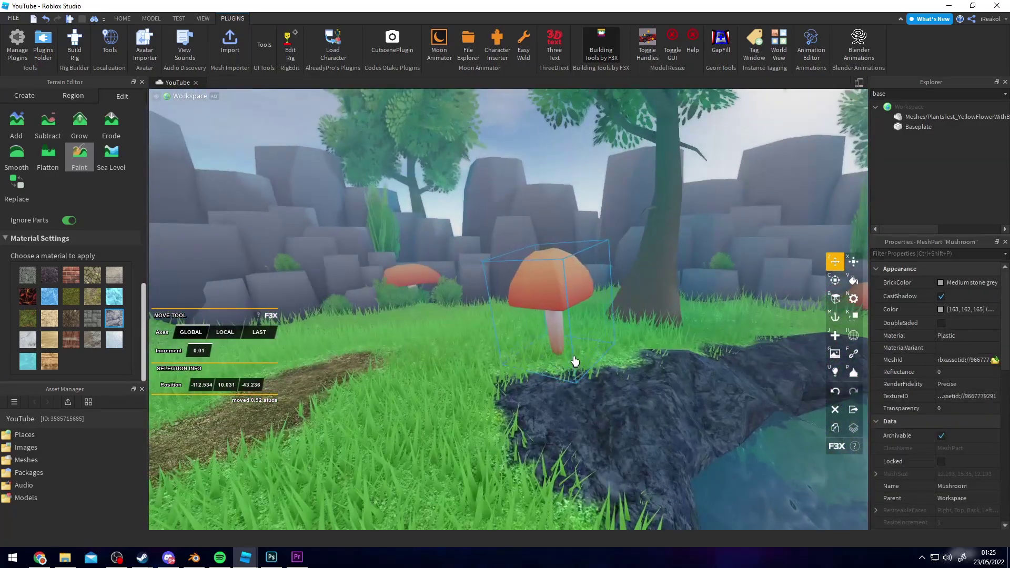
{"action": "scroll", "coordinate": [579, 342], "scroll_direction": "up", "scroll_amount": 10}
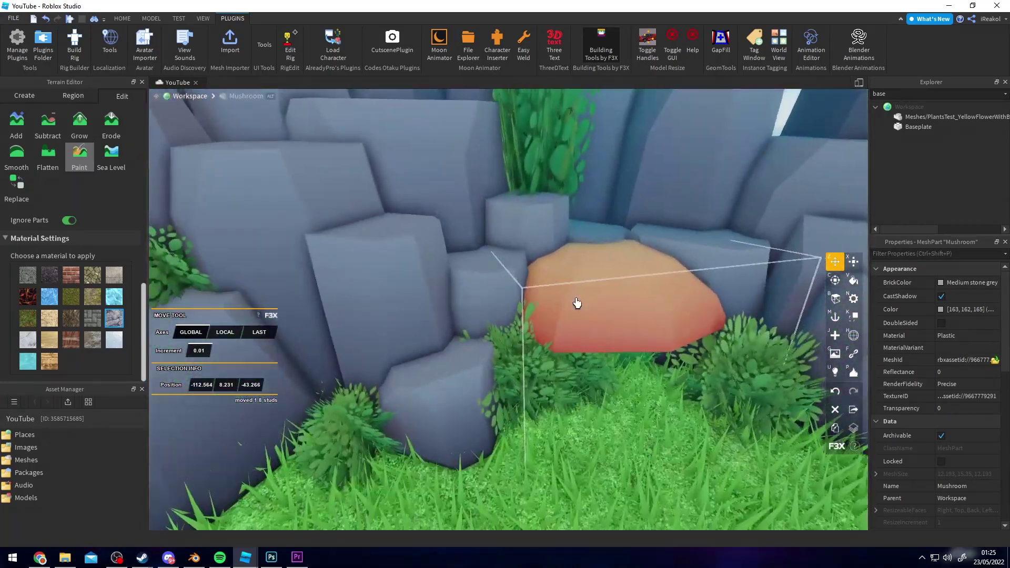
{"action": "scroll", "coordinate": [577, 303], "scroll_direction": "down", "scroll_amount": 3}
{"action": "left_click", "coordinate": [528, 359]}
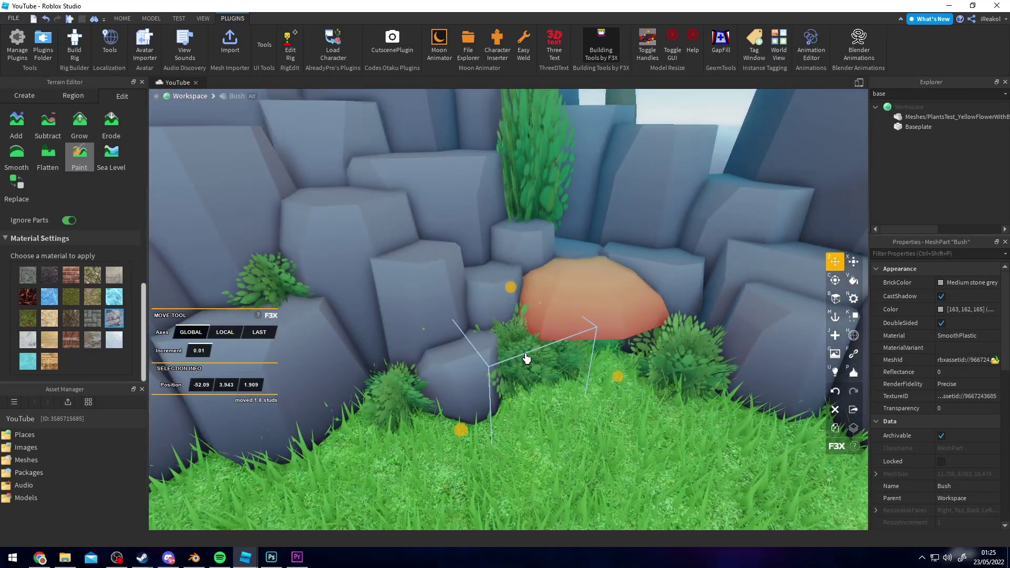
{"action": "left_click_drag", "start_coordinate": [526, 358], "coordinate": [555, 405]}
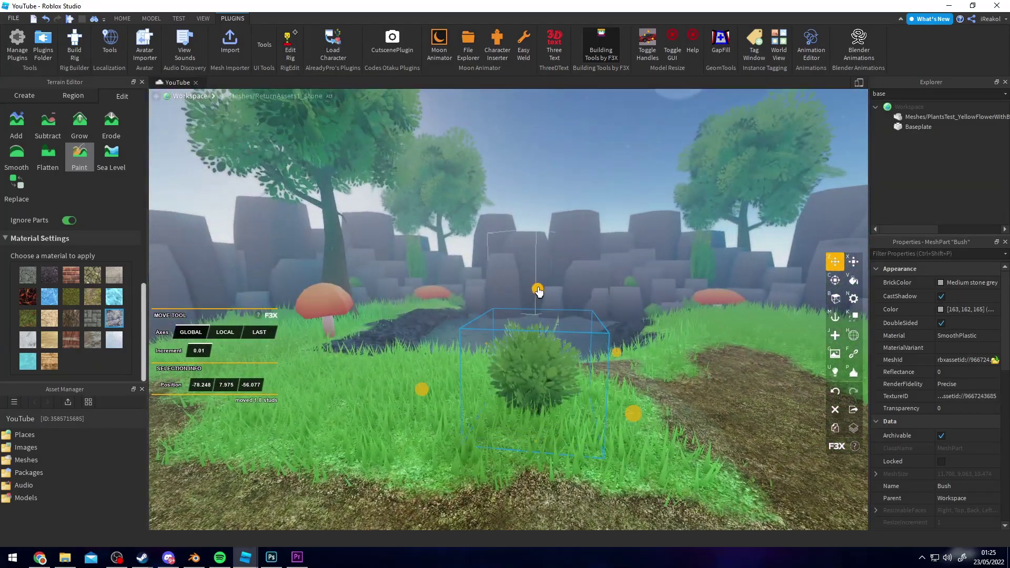
{"action": "left_click_drag", "start_coordinate": [537, 311], "coordinate": [588, 279]}
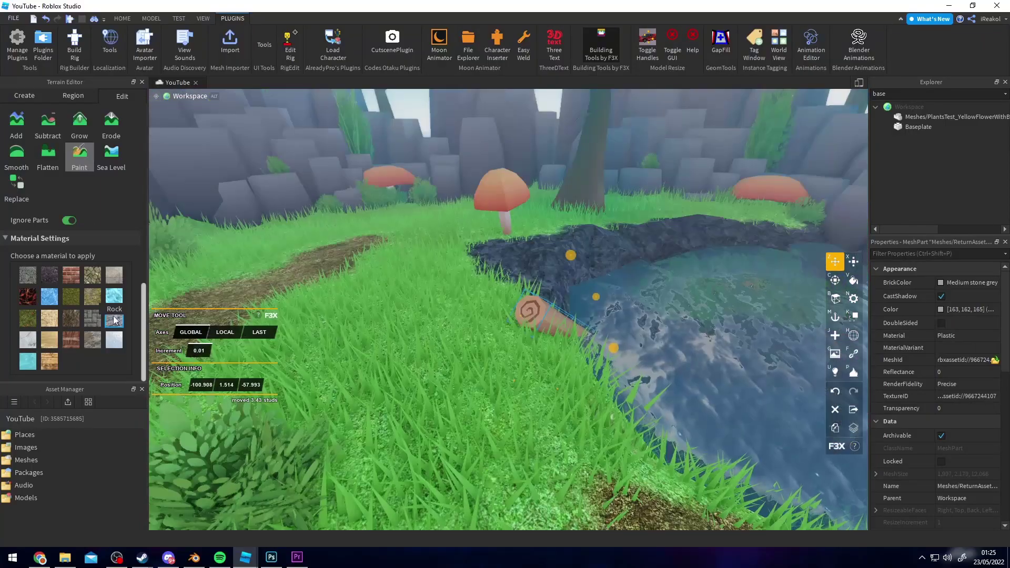
{"action": "key", "text": "w"}
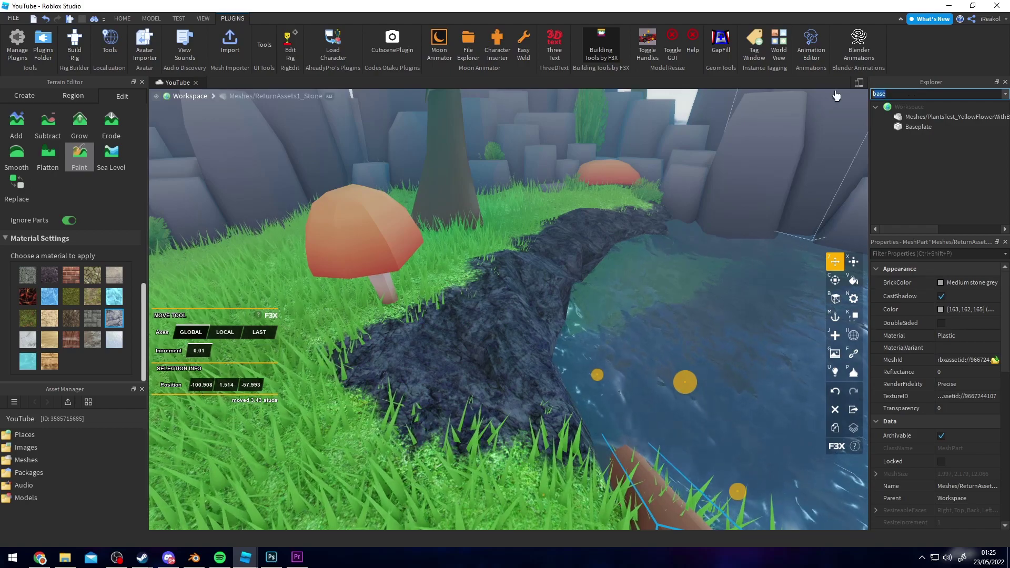
- Set the Terrain's Rock material colour to the lighter grey 144, 152, 156
{"action": "key", "text": "BackSpace"}
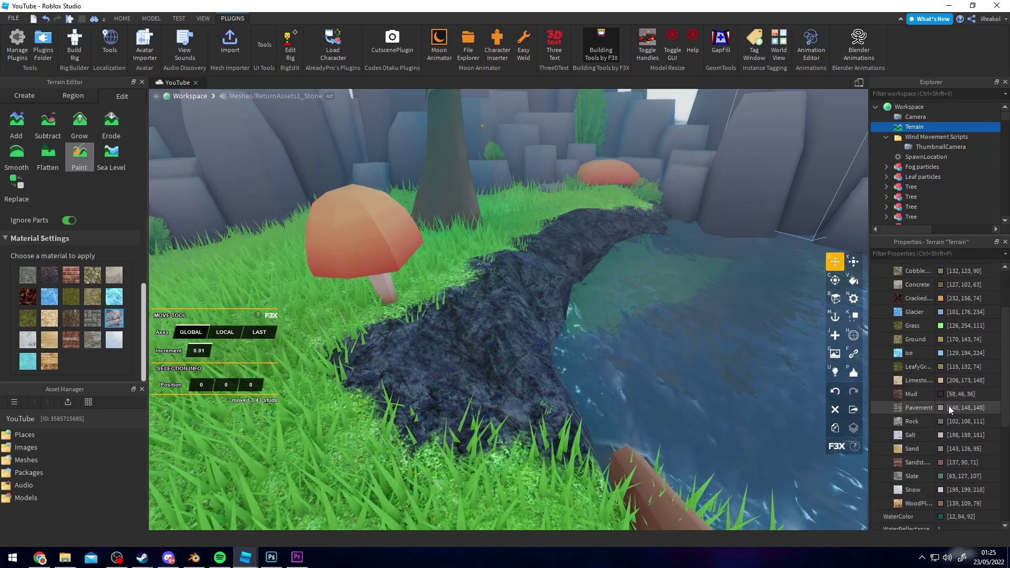
{"action": "left_click", "coordinate": [945, 420]}
{"action": "left_click_drag", "start_coordinate": [597, 174], "coordinate": [358, 294]}
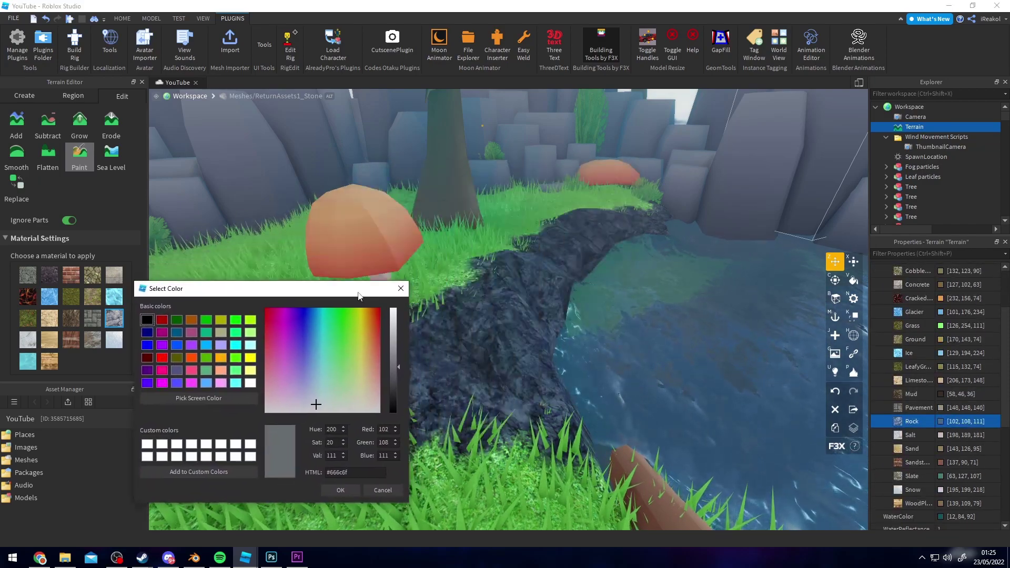
{"action": "left_click", "coordinate": [340, 489]}
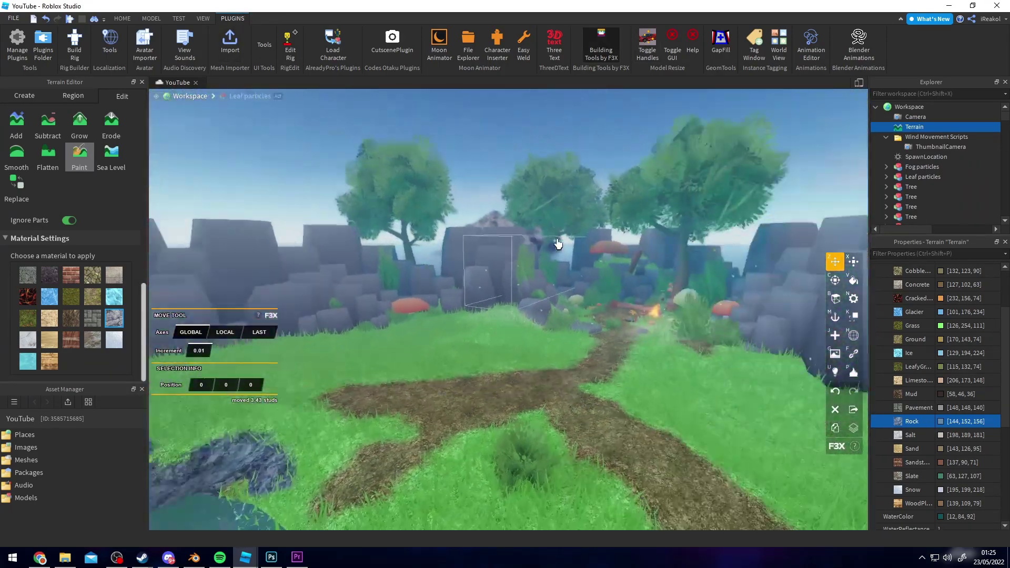
{"action": "scroll", "coordinate": [558, 243], "scroll_direction": "up", "scroll_amount": 8}
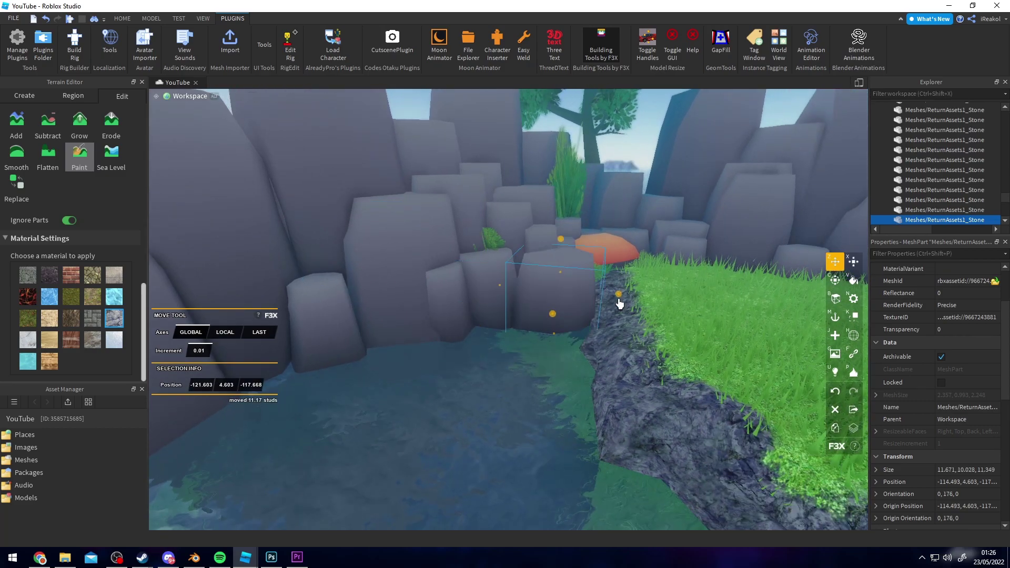
- Resize the stone to 3 studs tall and widen it by 6 studs
{"action": "left_click_drag", "start_coordinate": [536, 248], "coordinate": [582, 277]}
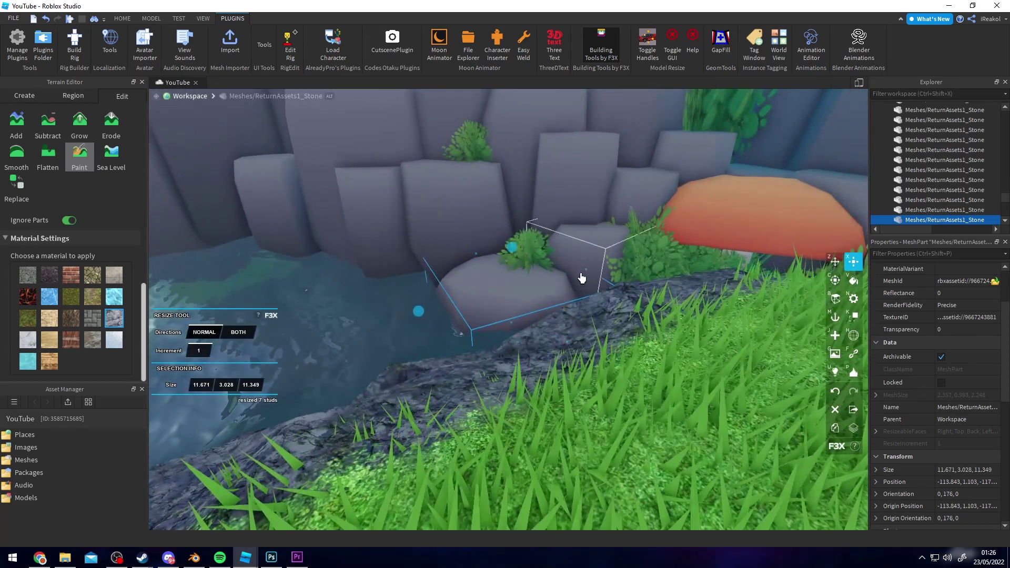
{"action": "left_click_drag", "start_coordinate": [610, 321], "coordinate": [564, 294]}
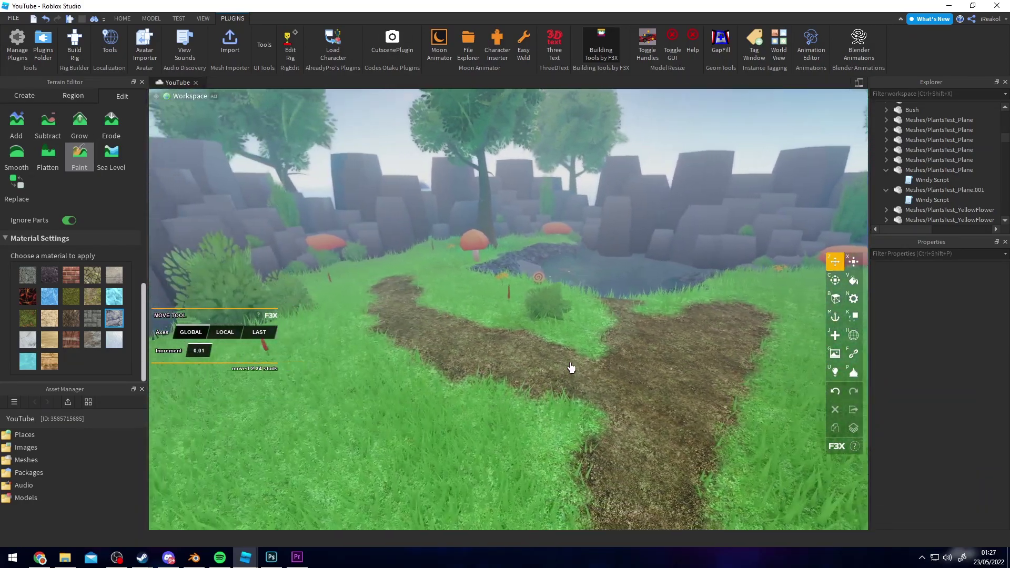
- Start a Play Here playtest and orbit the camera around the character on the dirt path
{"action": "left_click", "coordinate": [438, 58]}
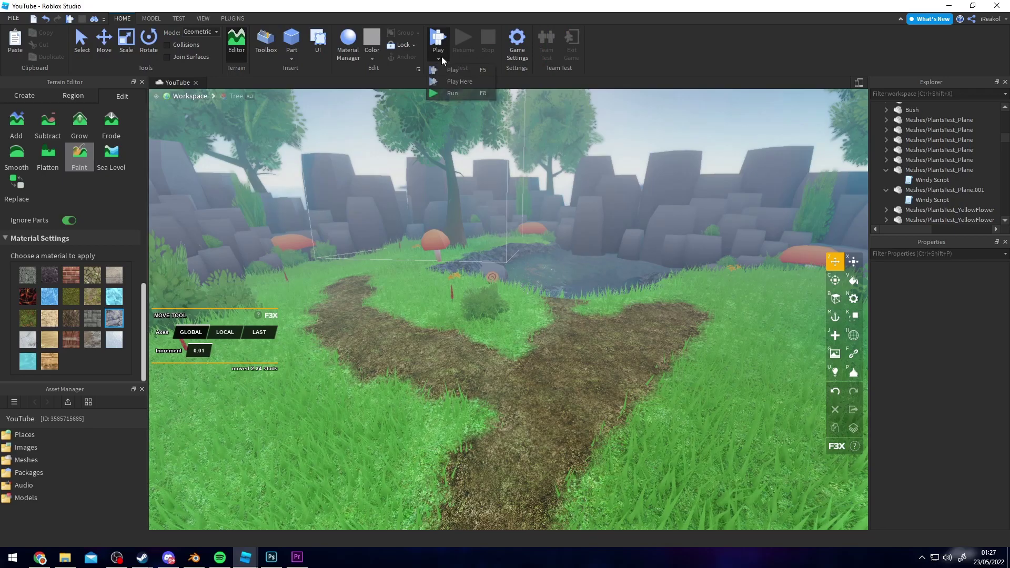
{"action": "left_click", "coordinate": [453, 81]}
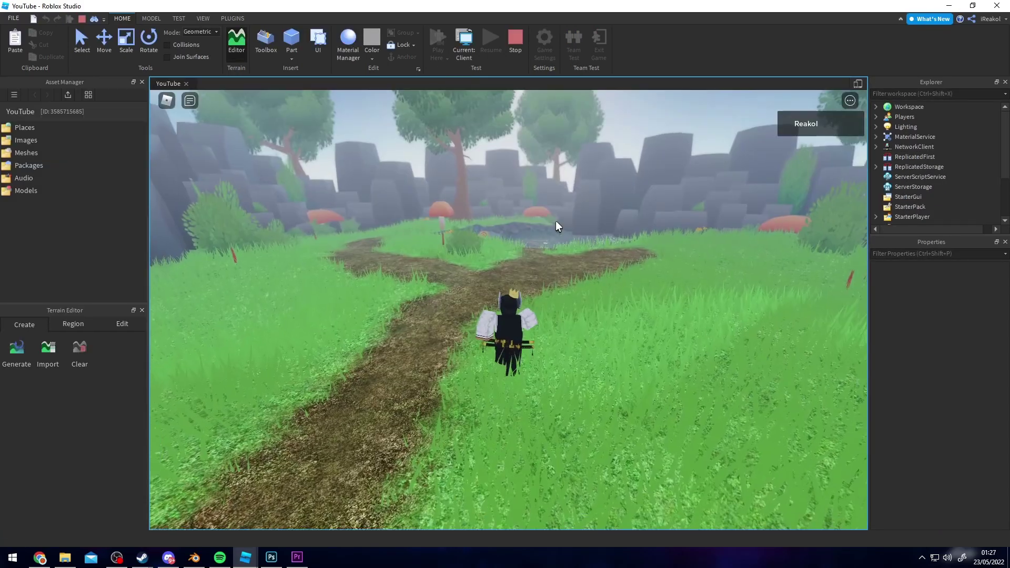
{"action": "scroll", "coordinate": [556, 221], "scroll_direction": "down", "scroll_amount": 10}
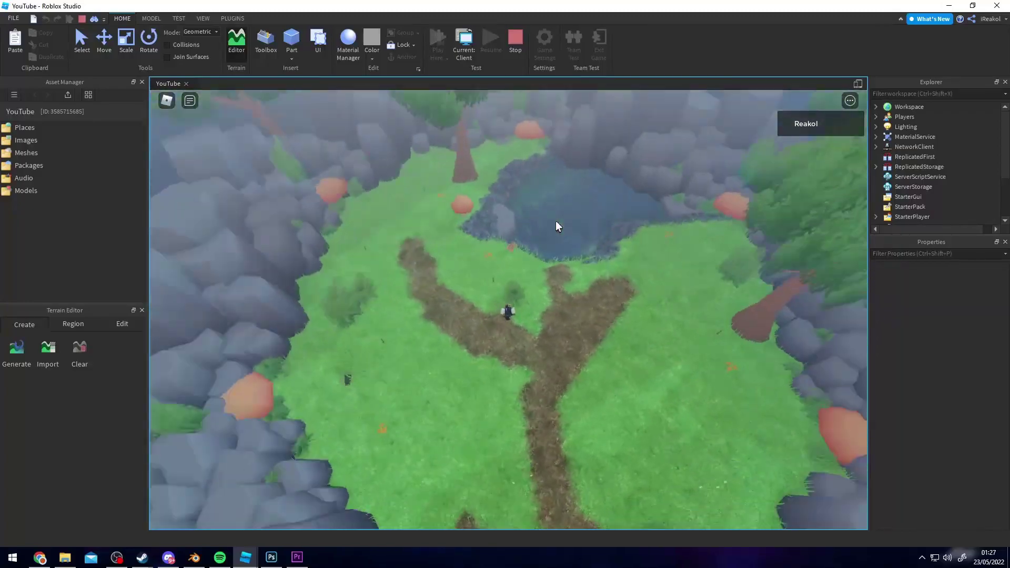
{"action": "right_click_drag", "start_coordinate": [555, 220], "coordinate": [575, 251]}
{"action": "right_click_drag", "start_coordinate": [496, 247], "coordinate": [550, 241]}
{"action": "scroll", "coordinate": [533, 259], "scroll_direction": "up", "scroll_amount": 3}
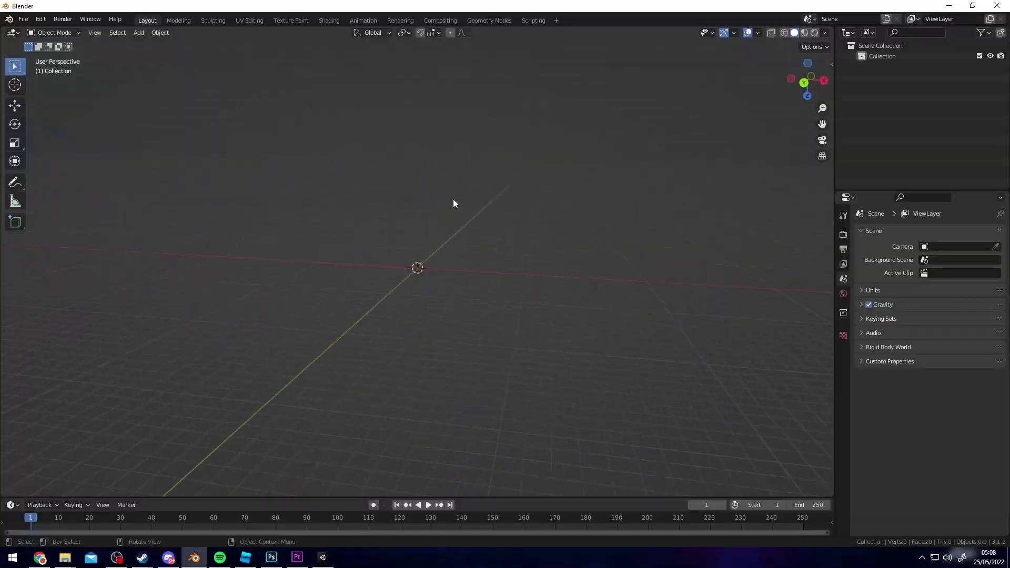
- Orbit the Blender viewport around the empty scene and the dock model
{"action": "middle_click_drag", "start_coordinate": [453, 199], "coordinate": [602, 200]}
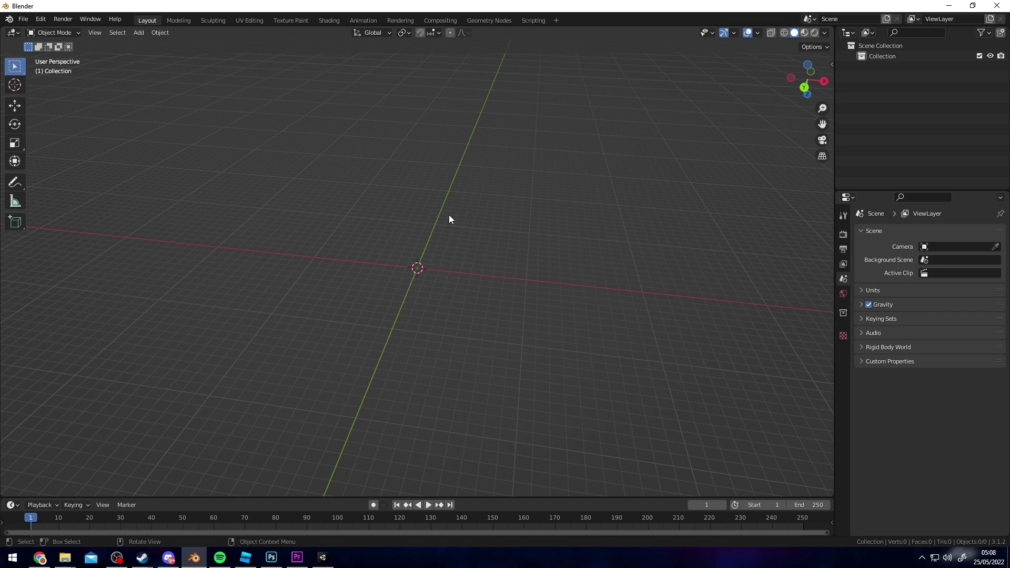
{"action": "middle_click_drag", "start_coordinate": [444, 217], "coordinate": [404, 200]}
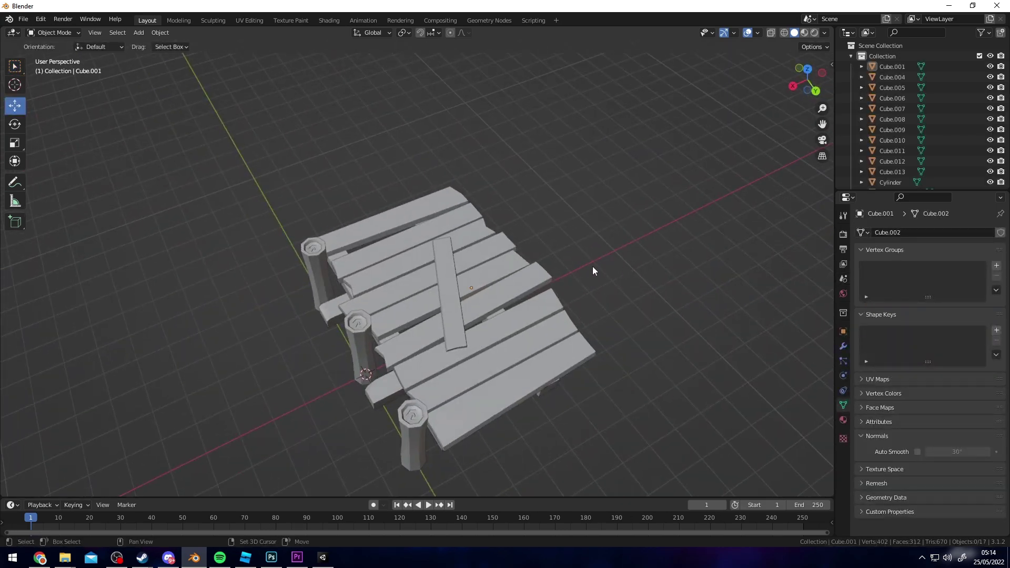
{"action": "middle_click_drag", "start_coordinate": [592, 266], "coordinate": [444, 282]}
- Bevel the support block's end edges by about 0.172 m to chamfer its corners
{"action": "left_click", "coordinate": [450, 254]}
{"action": "key", "text": "Tab"}
{"action": "scroll", "coordinate": [514, 257], "scroll_direction": "up", "scroll_amount": 5}
{"action": "scroll", "coordinate": [444, 282], "scroll_direction": "down", "scroll_amount": 5}
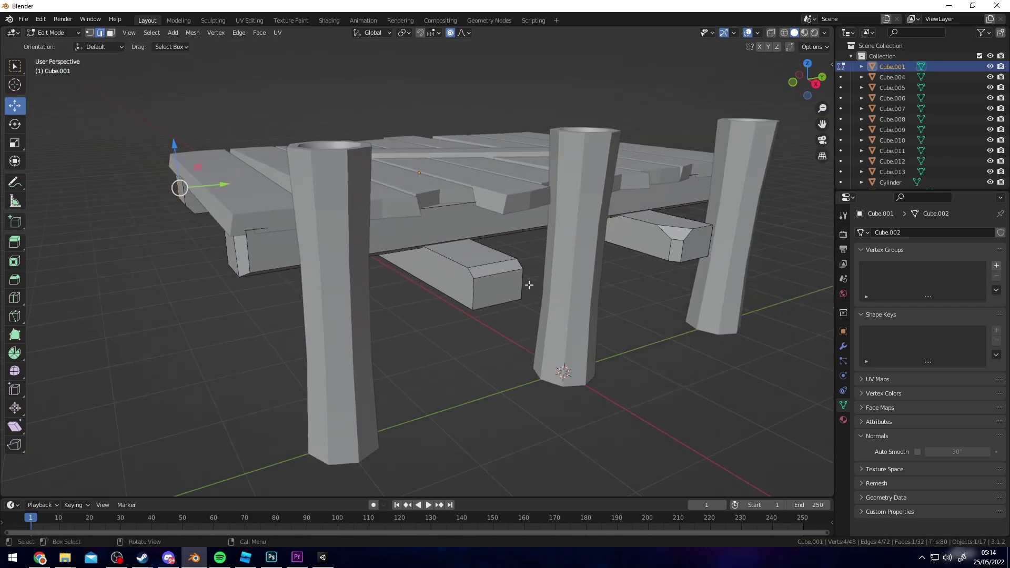
{"action": "middle_click_drag", "start_coordinate": [526, 284], "coordinate": [532, 289]}
{"action": "scroll", "coordinate": [536, 293], "scroll_direction": "up", "scroll_amount": 5}
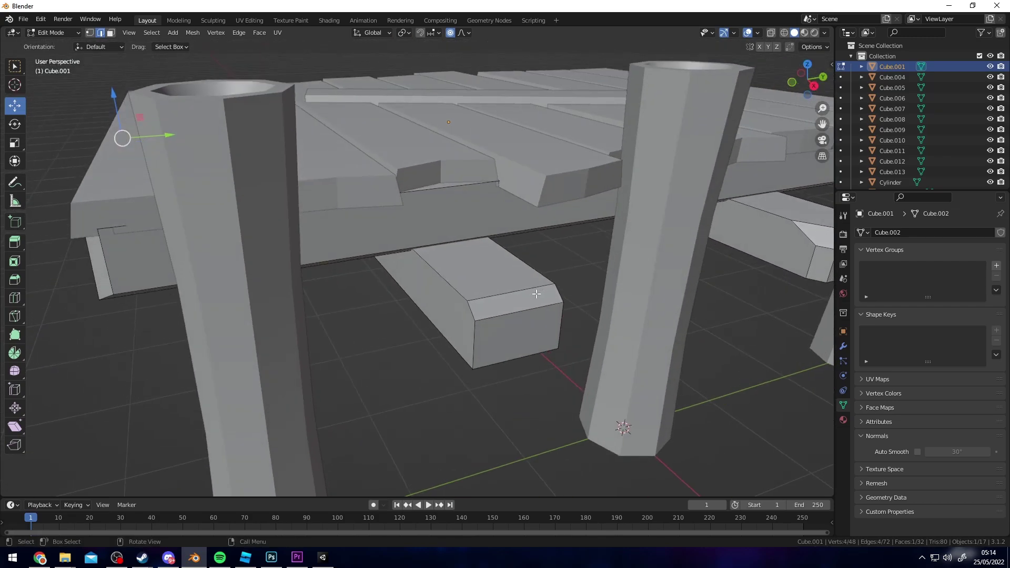
{"action": "left_click", "coordinate": [475, 337]}
{"action": "middle_click_drag", "start_coordinate": [475, 337], "coordinate": [479, 279]}
{"action": "left_click", "coordinate": [617, 289]}
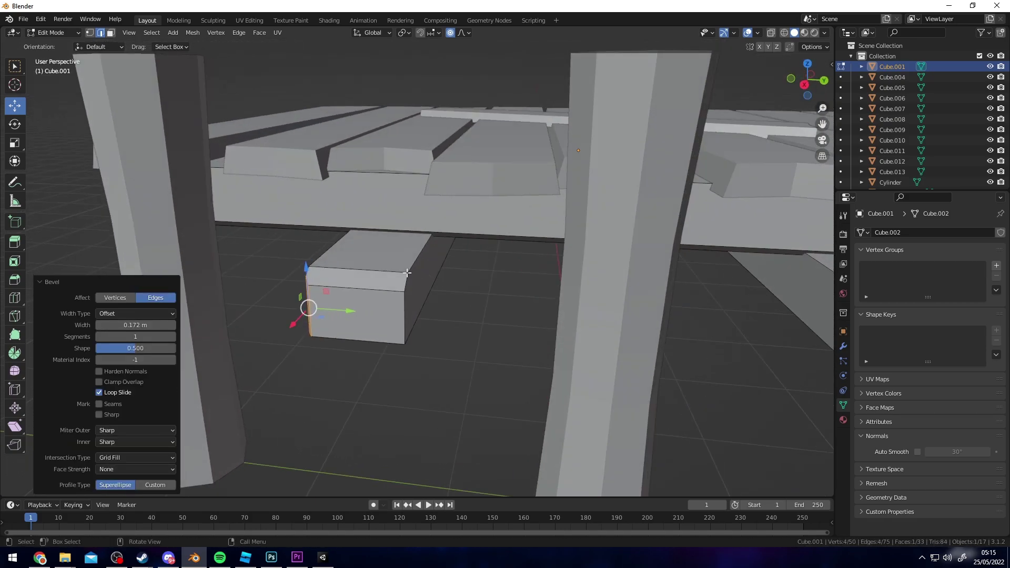
{"action": "left_click", "coordinate": [406, 284]}
{"action": "scroll", "coordinate": [502, 313], "scroll_direction": "down", "scroll_amount": 4}
{"action": "middle_click_drag", "start_coordinate": [502, 314], "coordinate": [405, 338]}
- Select the middle Cylinder leg beneath the dock table
{"action": "left_click", "coordinate": [509, 276]}
{"action": "middle_click_drag", "start_coordinate": [509, 277], "coordinate": [616, 341]}
{"action": "scroll", "coordinate": [523, 295], "scroll_direction": "up", "scroll_amount": 5}
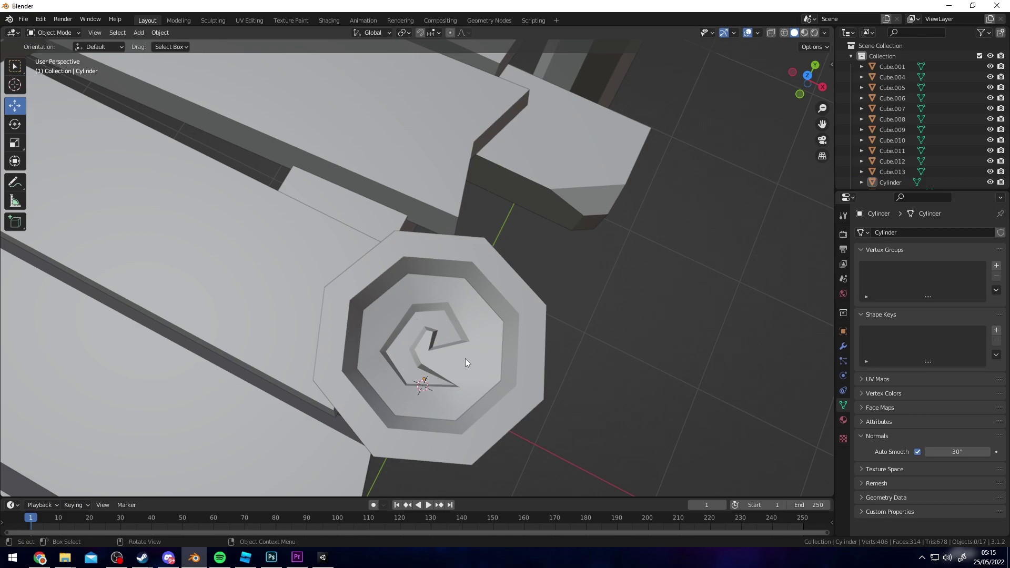
{"action": "scroll", "coordinate": [465, 359], "scroll_direction": "down", "scroll_amount": 5}
{"action": "middle_click_drag", "start_coordinate": [465, 358], "coordinate": [478, 230]}
- Enter Edit Mode on the middle leg, inspect it, then return to Object Mode
{"action": "key", "text": "Tab"}
{"action": "scroll", "coordinate": [479, 242], "scroll_direction": "up", "scroll_amount": 4}
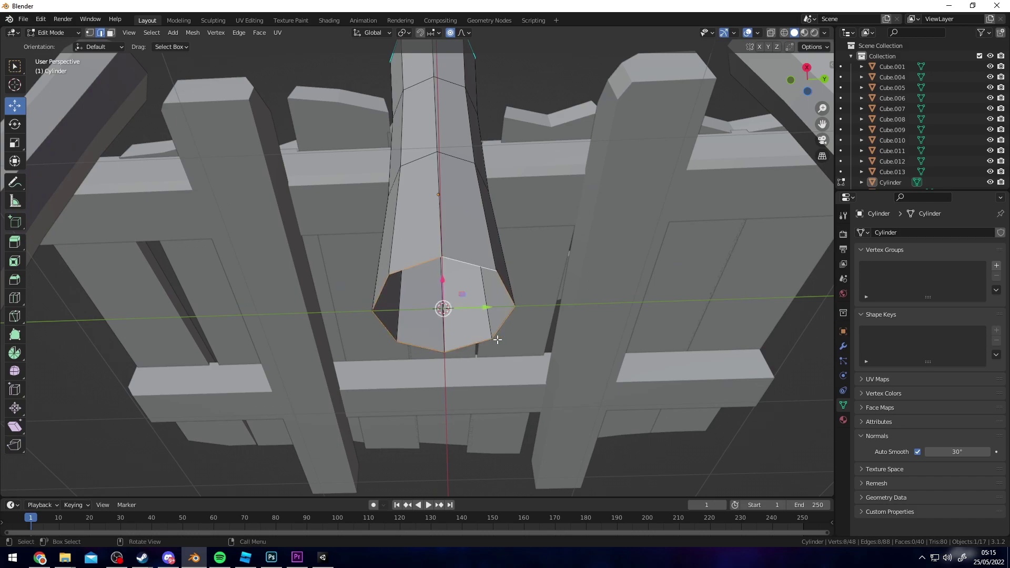
{"action": "middle_click_drag", "start_coordinate": [497, 340], "coordinate": [474, 304]}
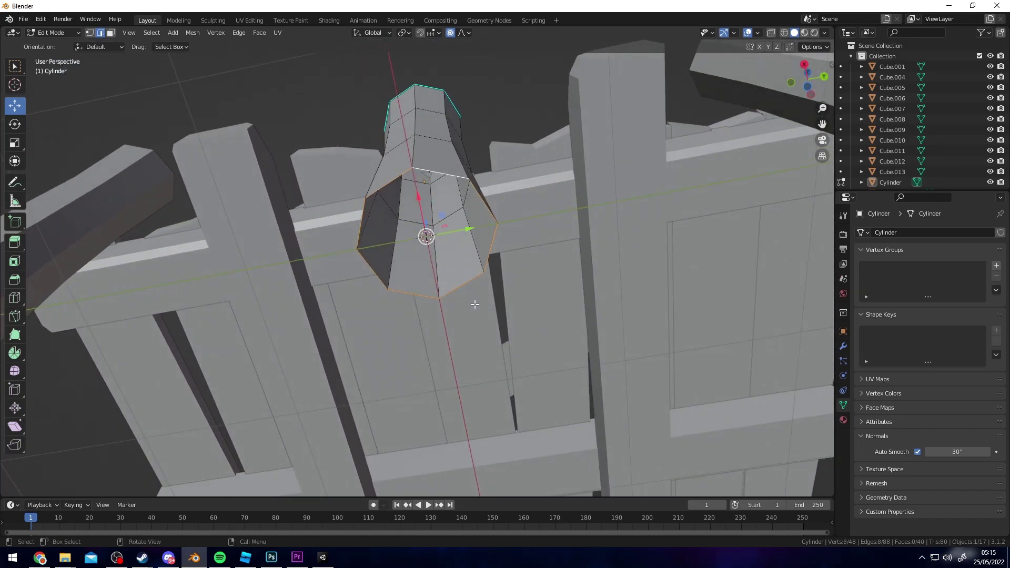
{"action": "middle_click_drag", "start_coordinate": [359, 230], "coordinate": [473, 221]}
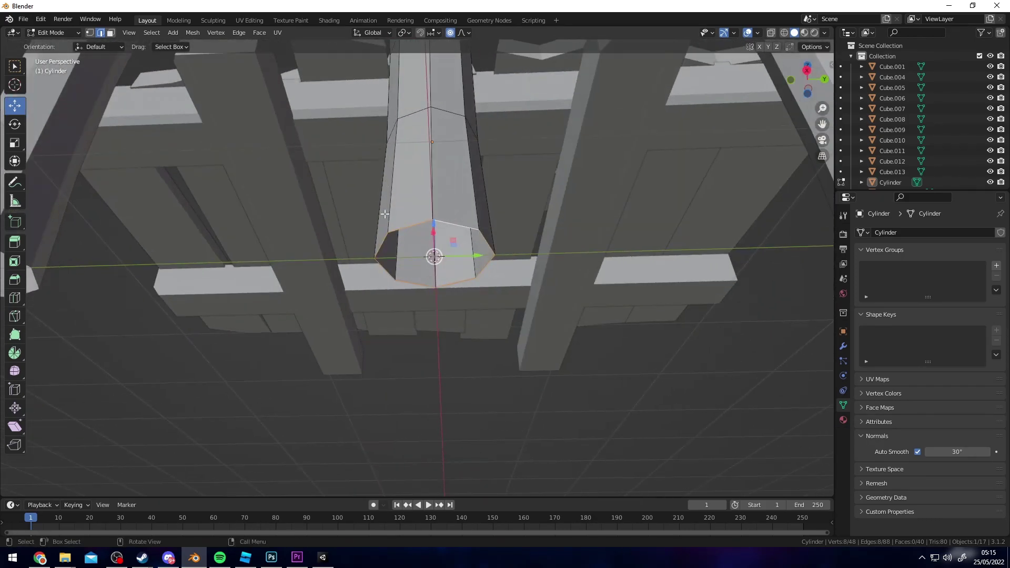
{"action": "key", "text": "Tab"}
{"action": "scroll", "coordinate": [584, 214], "scroll_direction": "down", "scroll_amount": 4}
{"action": "middle_click_drag", "start_coordinate": [584, 214], "coordinate": [492, 246]}
{"action": "scroll", "coordinate": [526, 275], "scroll_direction": "up", "scroll_amount": 2}
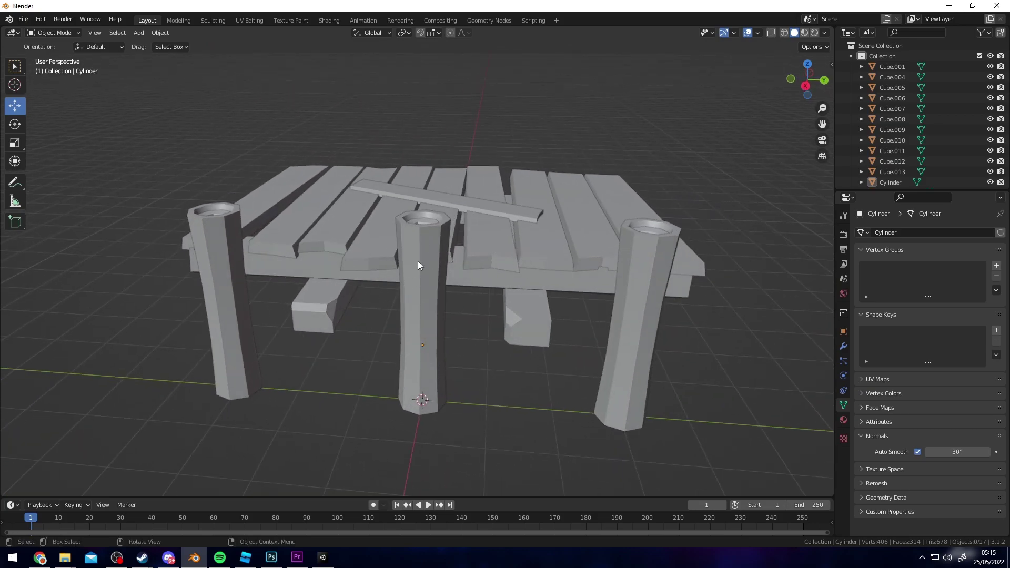
{"action": "middle_click_drag", "start_coordinate": [617, 276], "coordinate": [463, 232]}
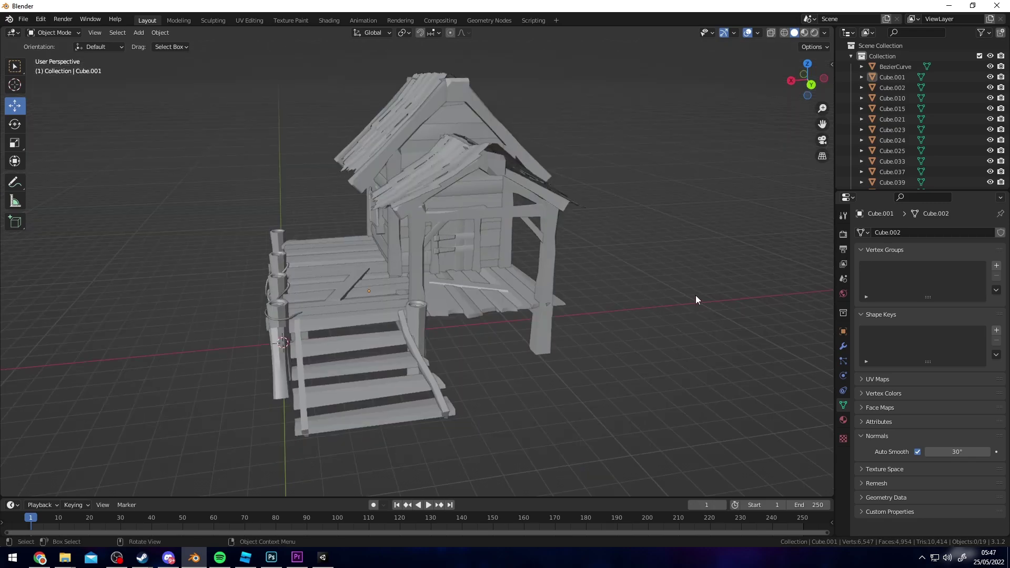
- Orbit around the finished pier house from high and front angles, ending close on the dock
{"action": "middle_click_drag", "start_coordinate": [696, 296], "coordinate": [456, 288]}
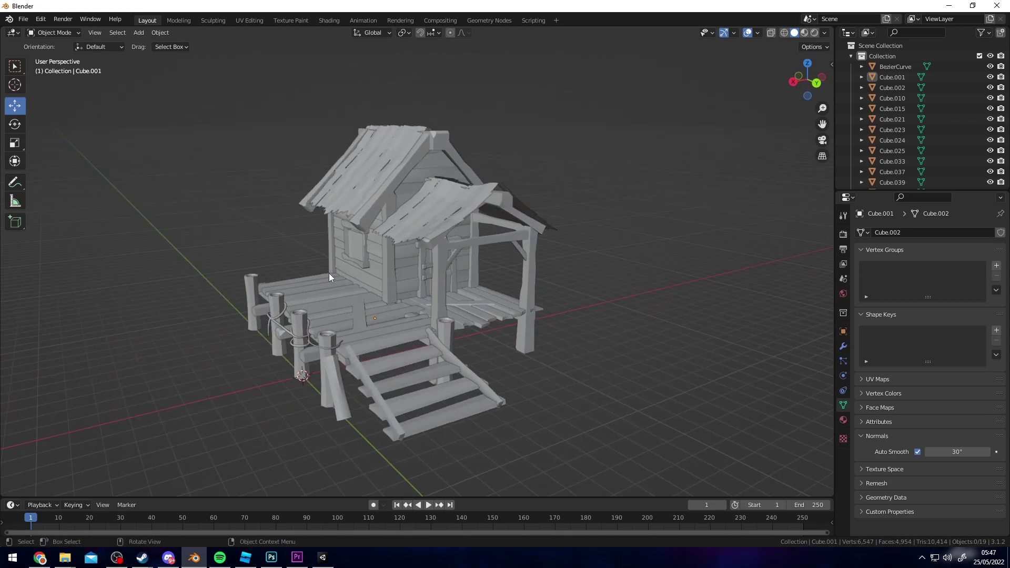
{"action": "middle_click_drag", "start_coordinate": [388, 198], "coordinate": [674, 329]}
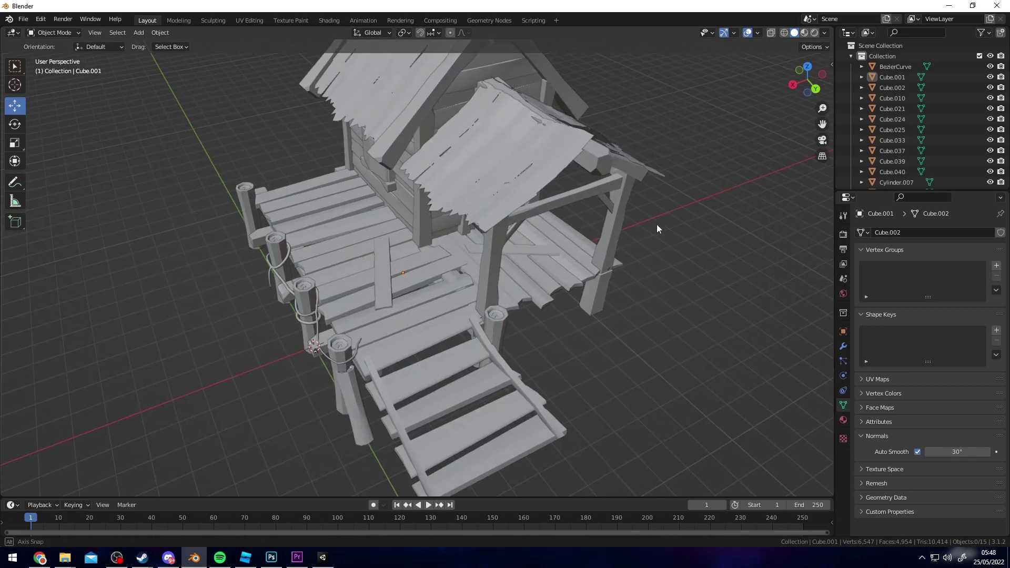
{"action": "middle_click_drag", "start_coordinate": [656, 227], "coordinate": [578, 264]}
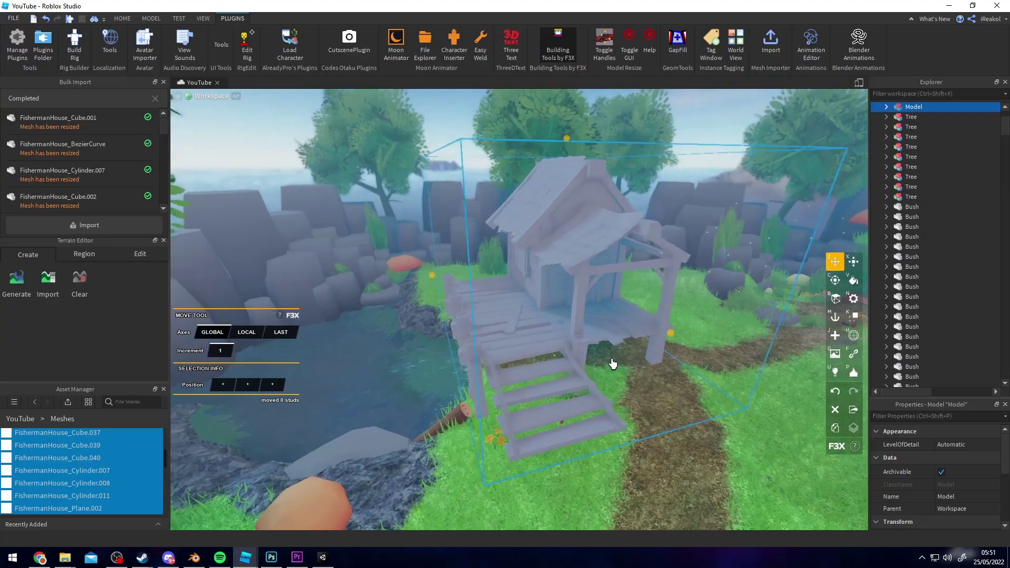
{"action": "right_click_drag", "start_coordinate": [613, 363], "coordinate": [596, 352]}
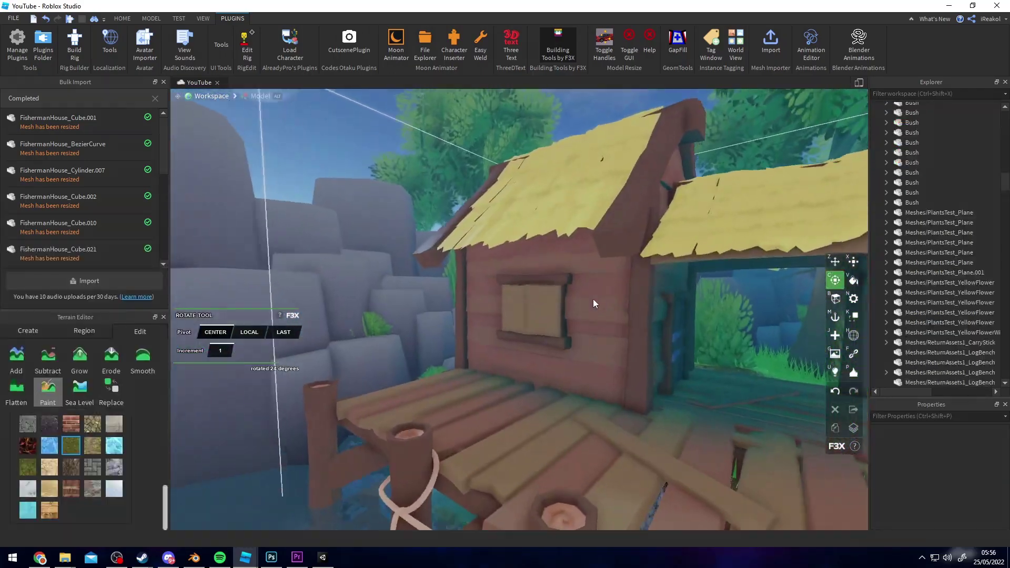
{"action": "right_click_drag", "start_coordinate": [593, 299], "coordinate": [550, 292]}
- Rotate the small cube beside the house with F3X, then return to Move mode
{"action": "left_click", "coordinate": [611, 370]}
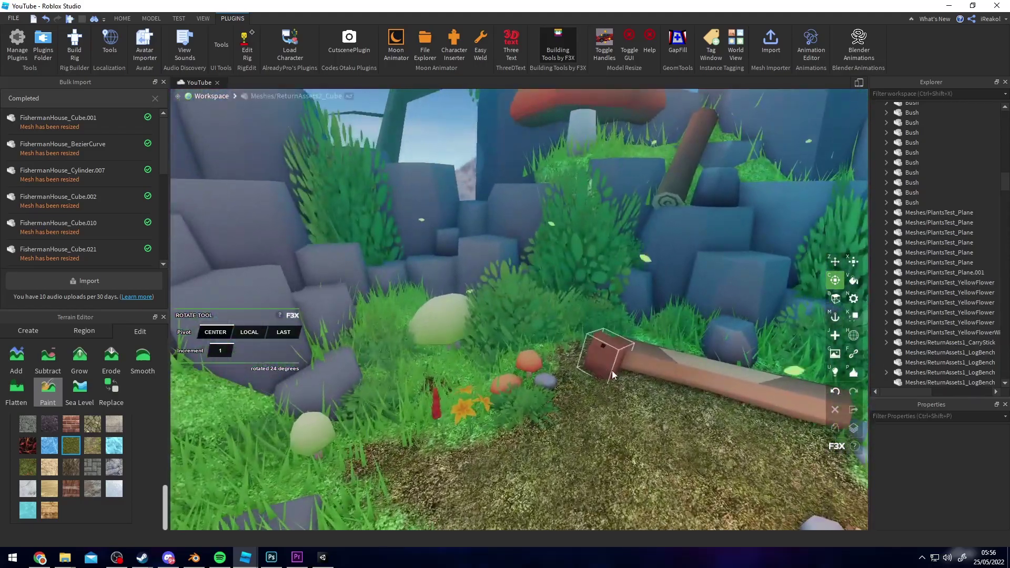
{"action": "right_click_drag", "start_coordinate": [608, 364], "coordinate": [477, 369]}
{"action": "left_click", "coordinate": [476, 368]}
{"action": "key", "text": "f"}
{"action": "key", "text": "c"}
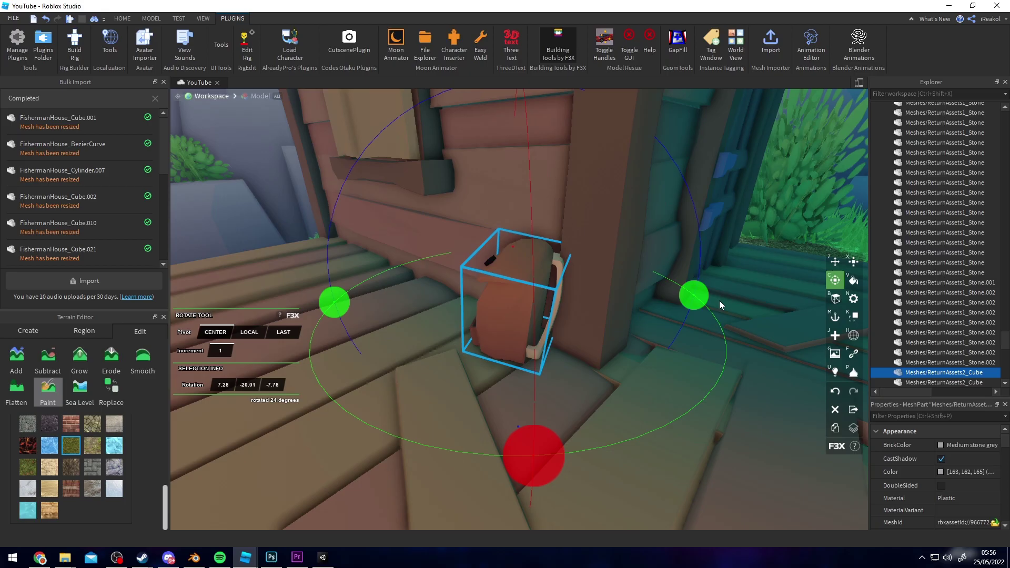
{"action": "key", "text": "z"}
- Select a stone by the rock wall and the campfire's two carry sticks
{"action": "right_click_drag", "start_coordinate": [528, 202], "coordinate": [591, 289]}
{"action": "left_click", "coordinate": [607, 270]}
{"action": "left_click", "coordinate": [567, 259]}
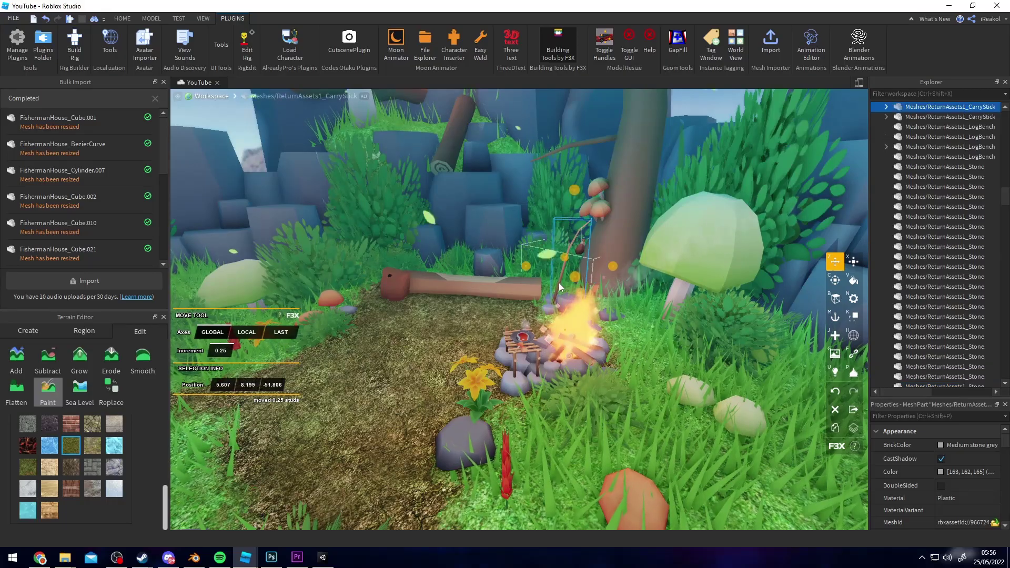
{"action": "key", "text": "Down"}
{"action": "key", "text": "f"}
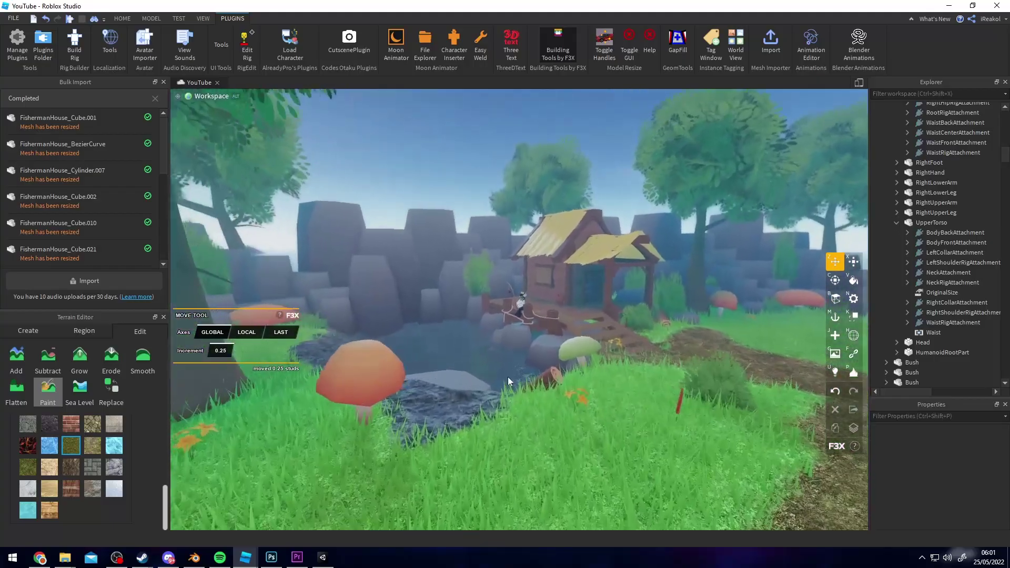
- Fly the camera past the pond and back for a wide view of the house
{"action": "key", "text": "w"}
{"action": "right_click_drag", "start_coordinate": [507, 377], "coordinate": [594, 292]}
{"action": "key", "text": "s"}
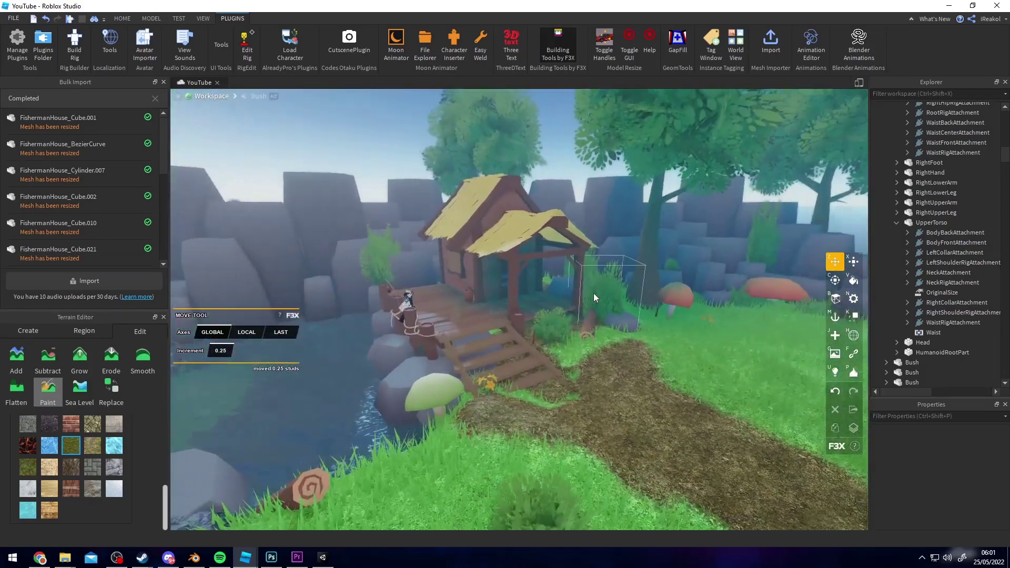
{"action": "right_click_drag", "start_coordinate": [432, 234], "coordinate": [129, 20]}
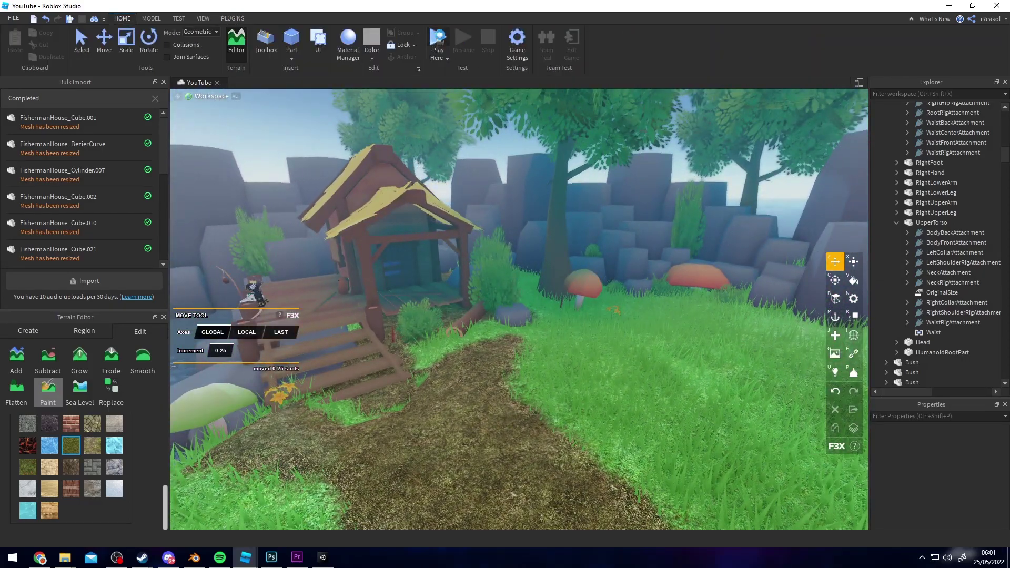
- Start a play test and walk the character along the dock up to the house door
{"action": "key", "text": "F5"}
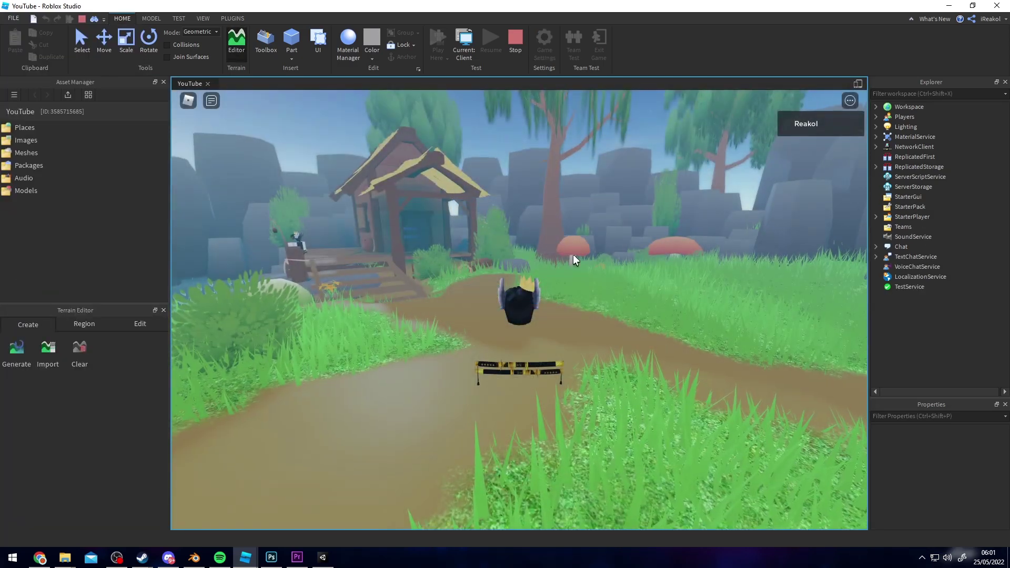
{"action": "key", "text": "w"}
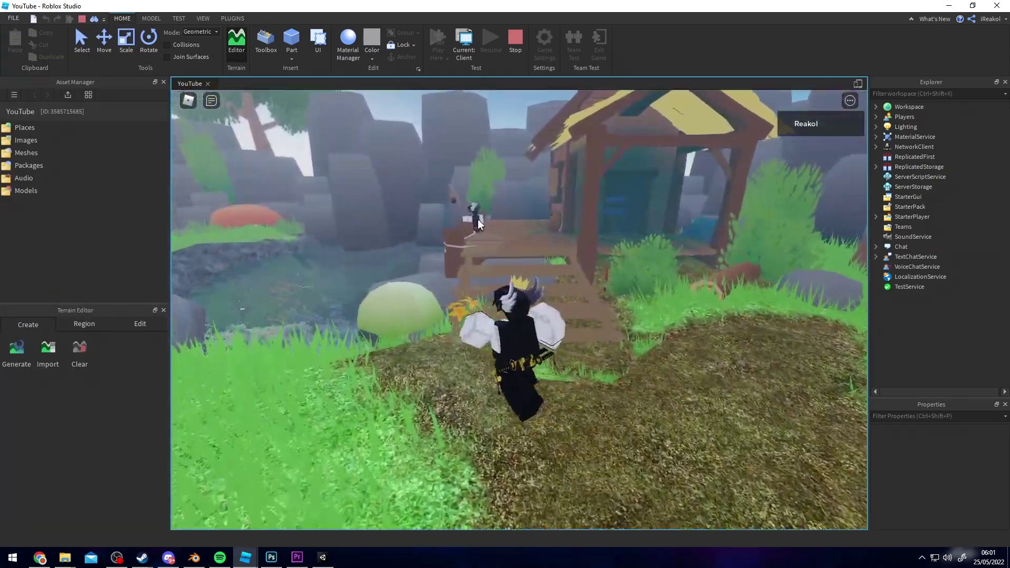
{"action": "key", "text": "a"}
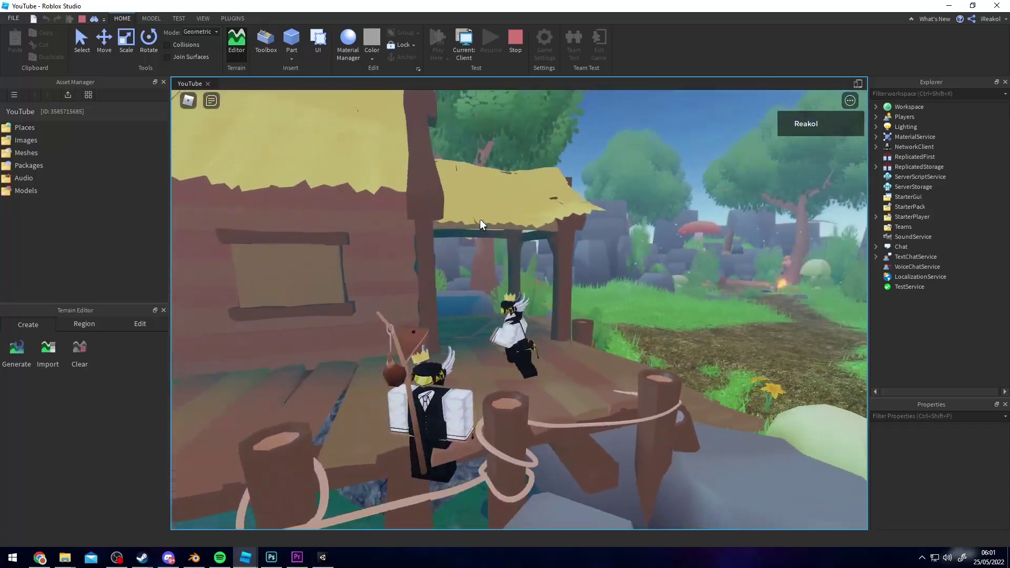
{"action": "key", "text": "w"}
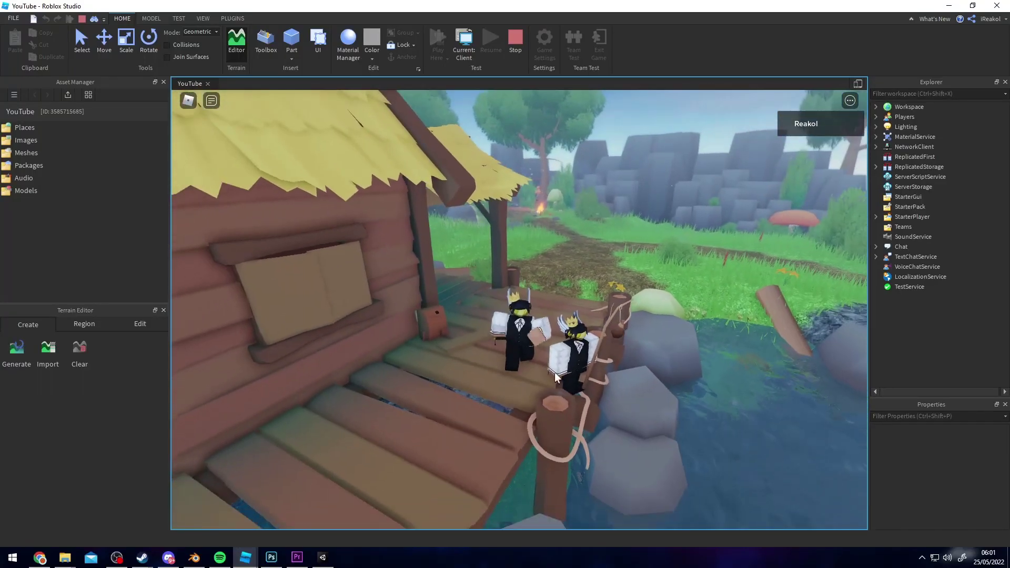
{"action": "right_click_drag", "start_coordinate": [555, 376], "coordinate": [585, 350]}
{"action": "key", "text": "w"}
{"action": "key", "text": "w"}
{"action": "key", "text": "w"}
{"action": "key", "text": "w"}
{"action": "key", "text": "w"}
{"action": "right_click_drag", "start_coordinate": [529, 251], "coordinate": [547, 250]}
{"action": "key", "text": "w"}
{"action": "key", "text": "w"}
- Walk the character along the dirt path, with the hut and pond in view
{"action": "key", "text": "w"}
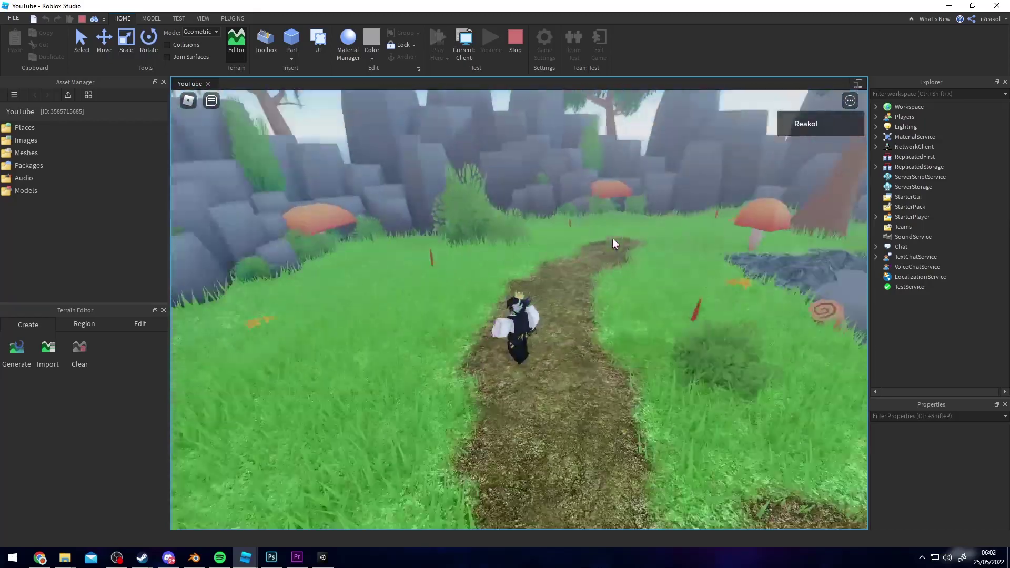
{"action": "right_click_drag", "start_coordinate": [614, 242], "coordinate": [368, 265]}
{"action": "key", "text": "w"}
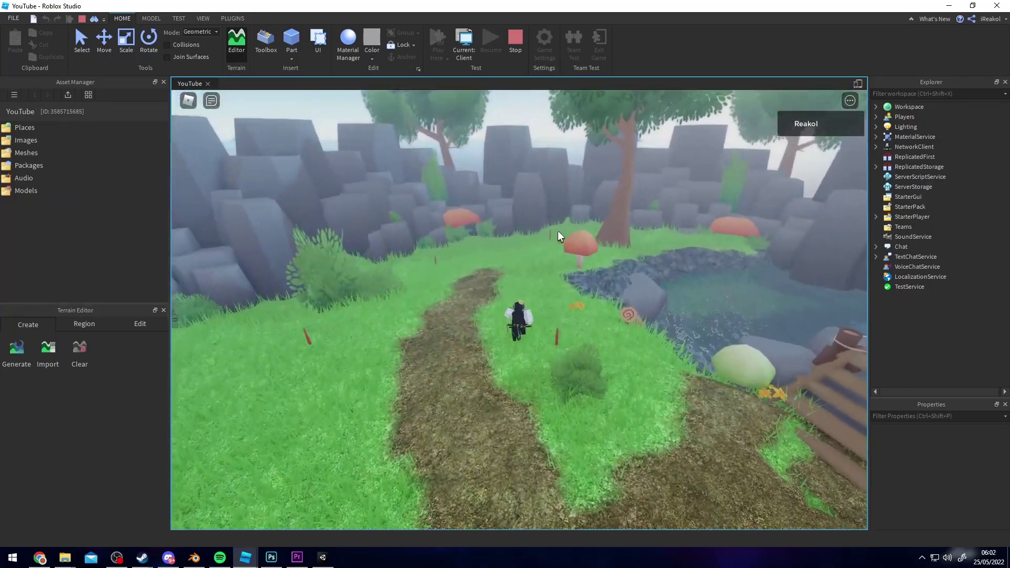
{"action": "key", "text": "w"}
{"action": "mouse_move", "coordinate": [558, 231]}
{"action": "right_mouse_down"}
{"action": "mouse_move", "coordinate": [494, 261]}
{"action": "mouse_move", "coordinate": [437, 232]}
{"action": "mouse_move", "coordinate": [538, 224]}
{"action": "mouse_move", "coordinate": [538, 213]}
{"action": "mouse_move", "coordinate": [554, 229]}
{"action": "right_mouse_up"}
{"action": "key", "text": "w"}
{"action": "key", "text": "w"}
{"action": "key", "text": "w"}
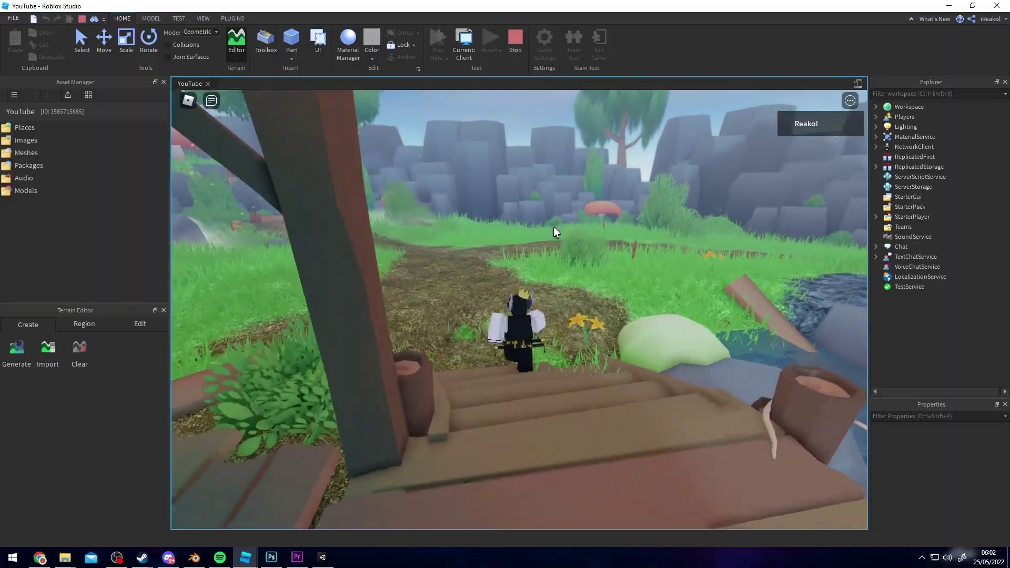